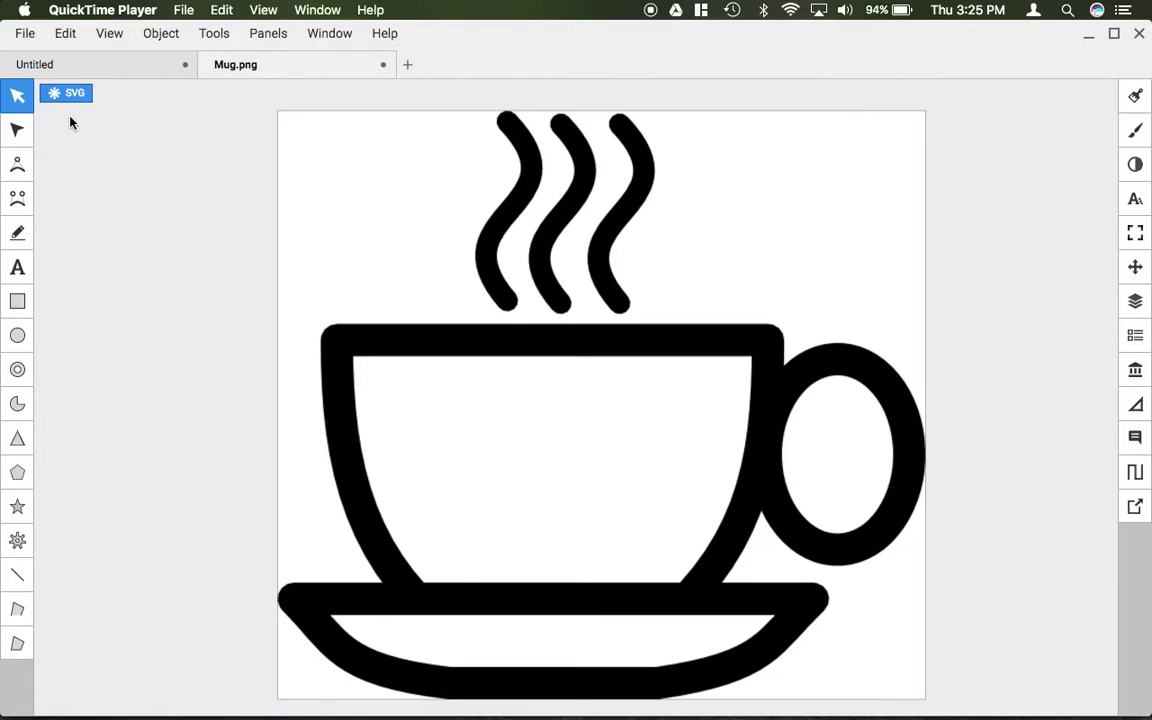
- Select the Mug.png image, then switch through the edit and selection tools to the Quad curve tool
{"action": "left_click", "coordinate": [496, 200]}
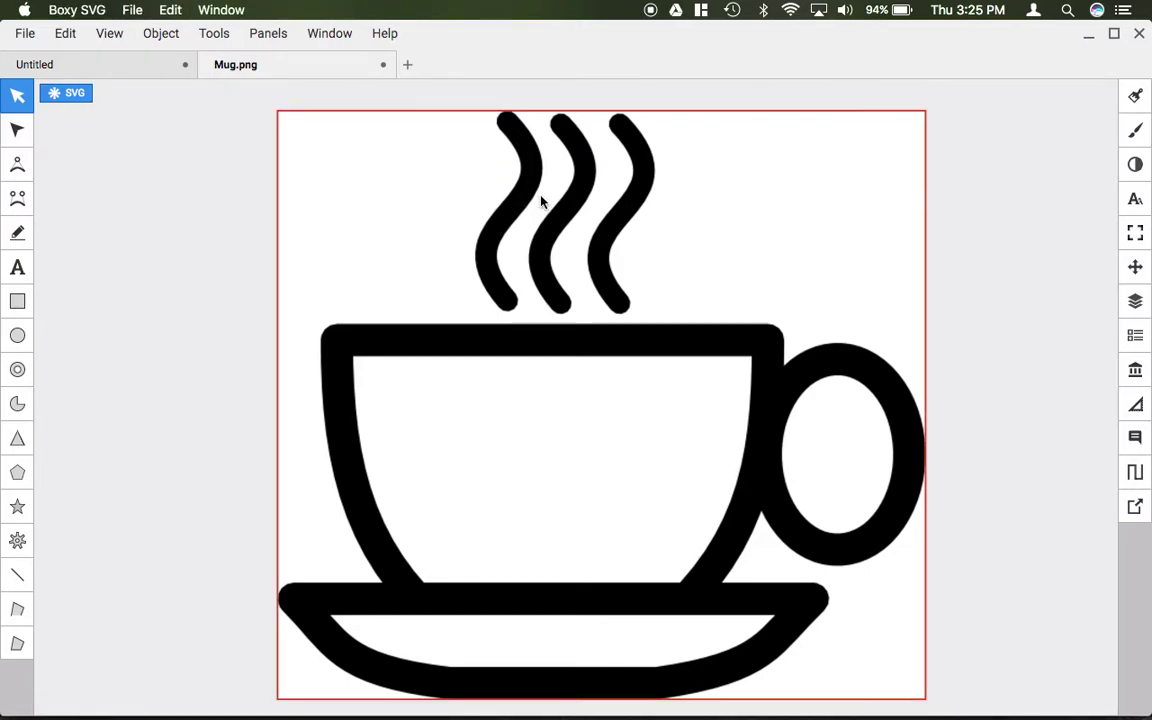
{"action": "left_click", "coordinate": [538, 201]}
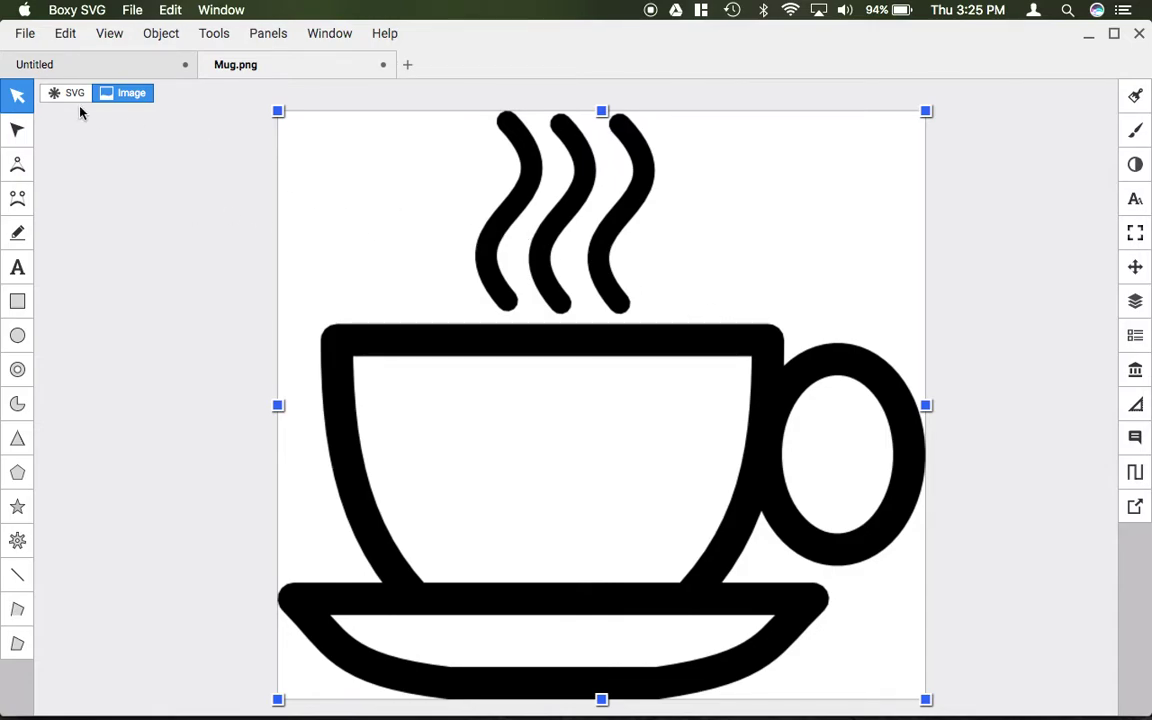
{"action": "left_click", "coordinate": [19, 139]}
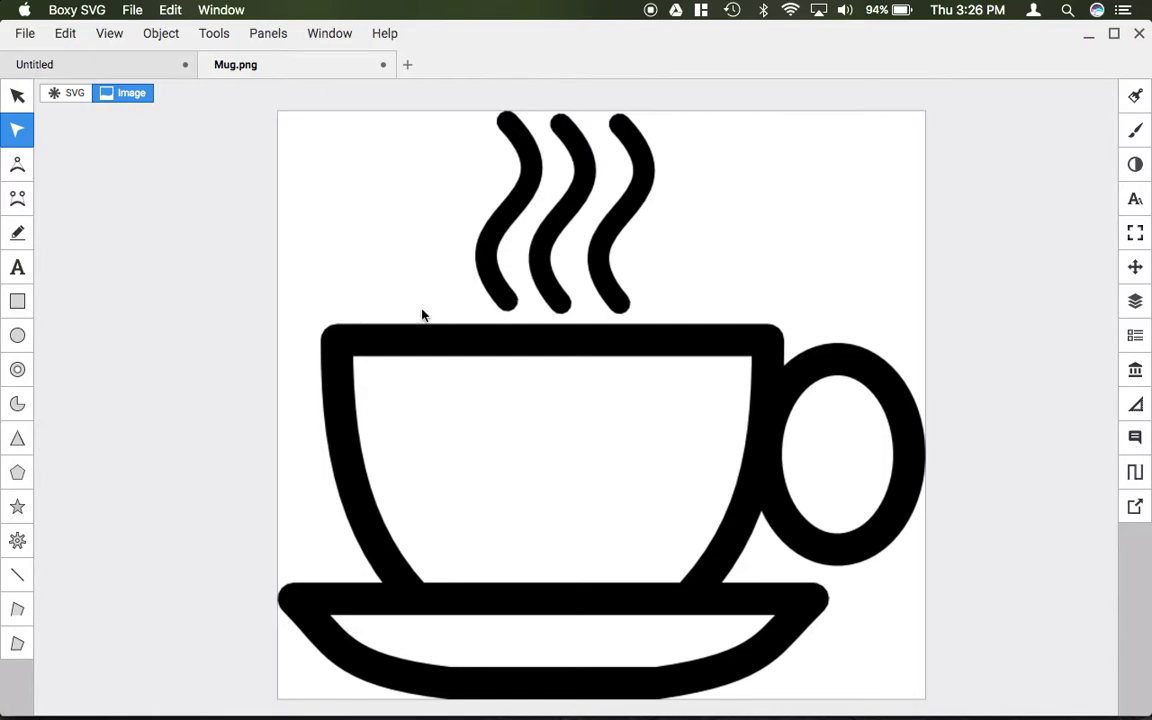
{"action": "left_click", "coordinate": [18, 92]}
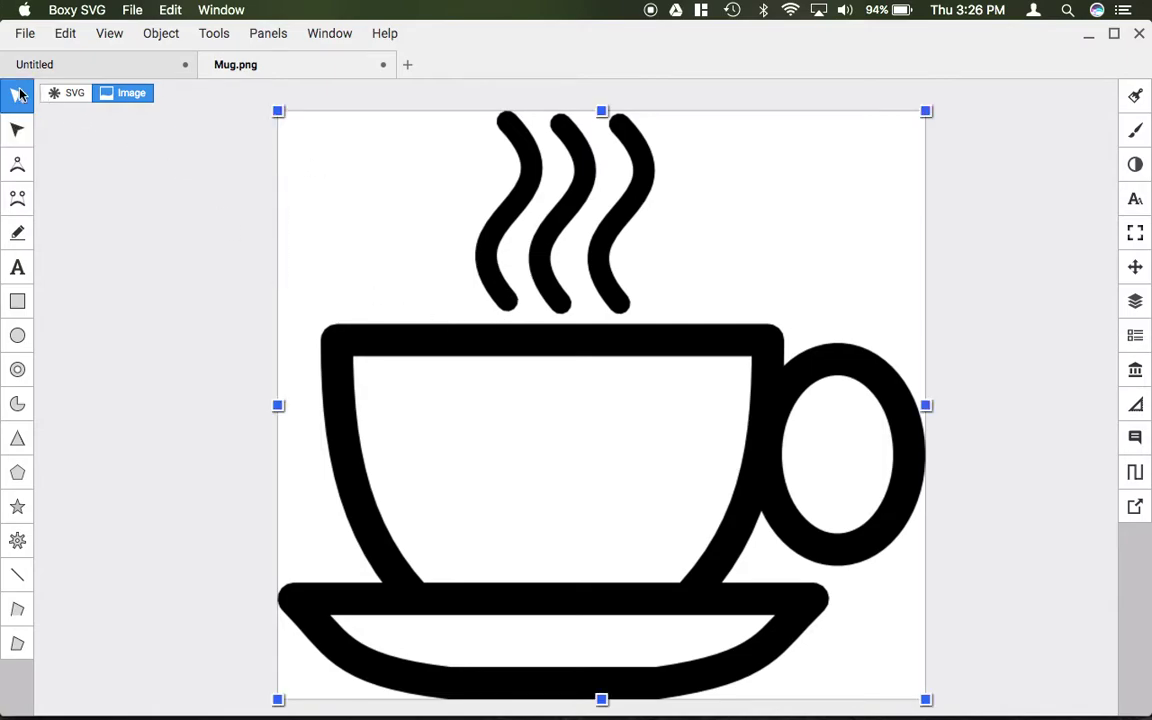
{"action": "left_click", "coordinate": [20, 166]}
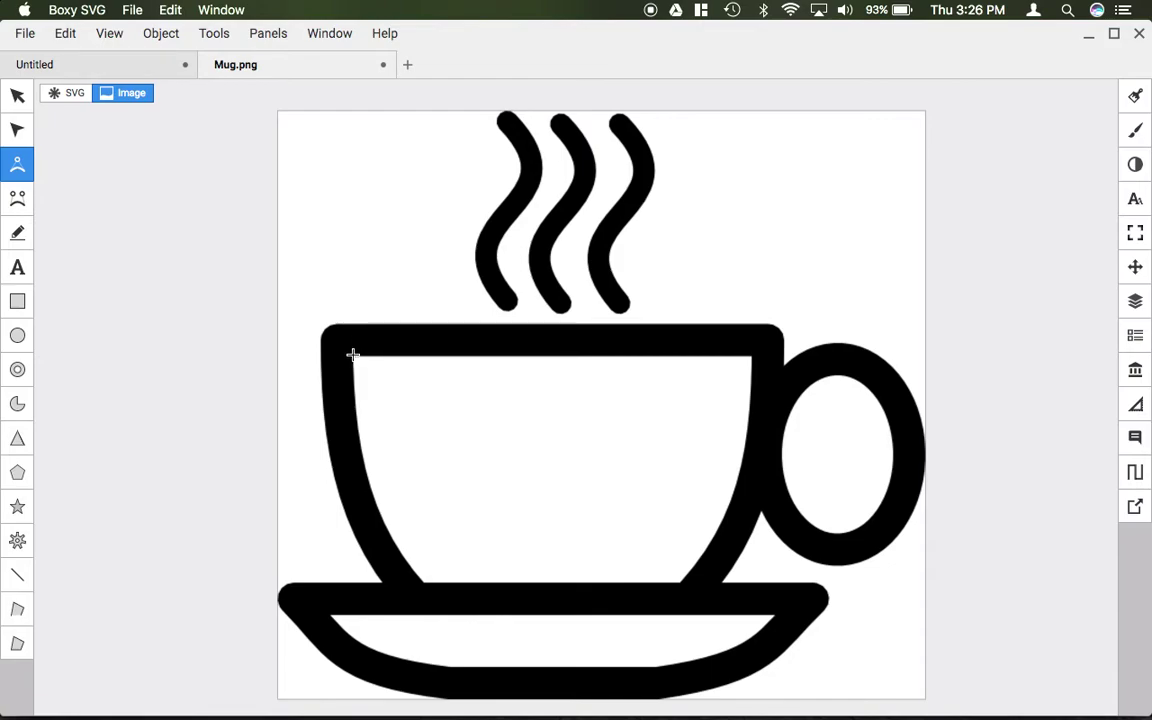
- Trace the cup's interior with four quad-curve nodes, bending the sides to the walls and closing it
{"action": "left_click", "coordinate": [352, 354]}
{"action": "left_click", "coordinate": [752, 355]}
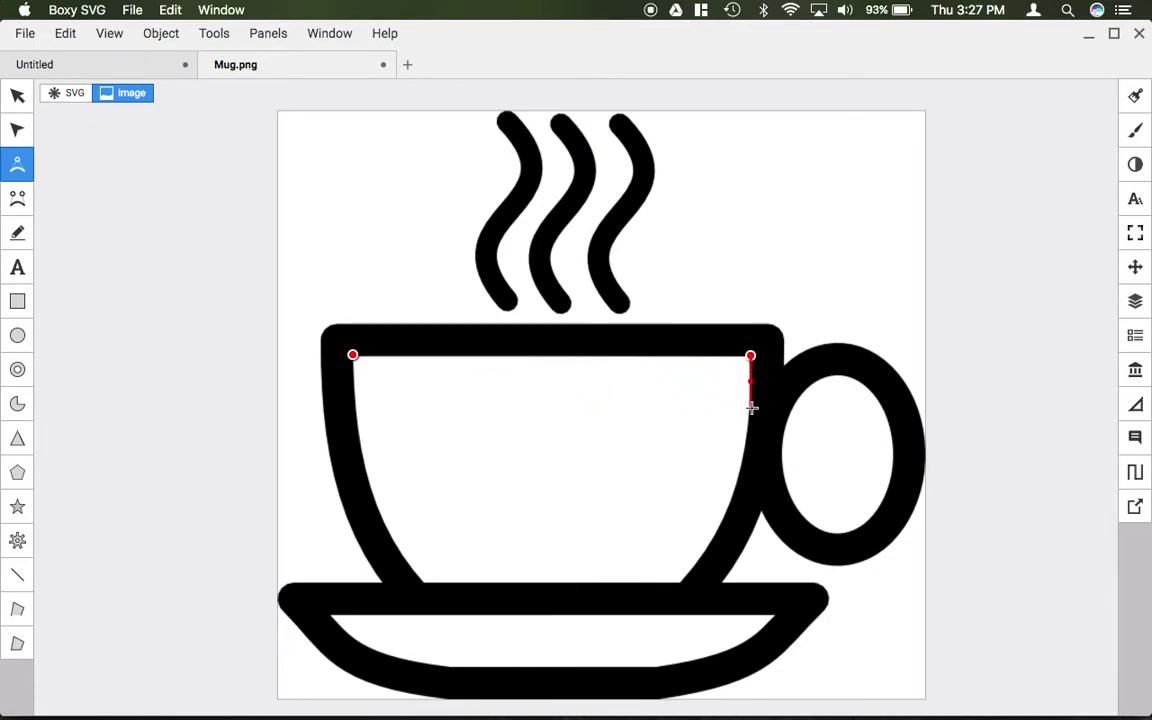
{"action": "left_click_drag", "start_coordinate": [681, 582], "coordinate": [639, 568]}
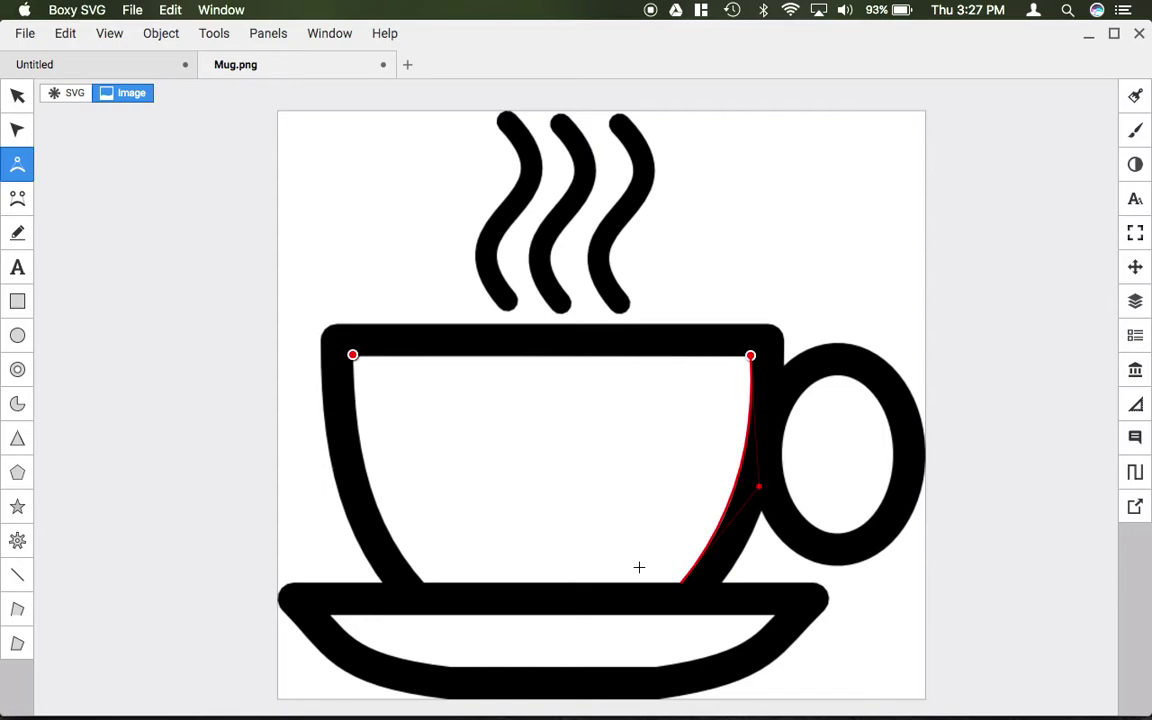
{"action": "left_click_drag", "start_coordinate": [639, 567], "coordinate": [639, 567]}
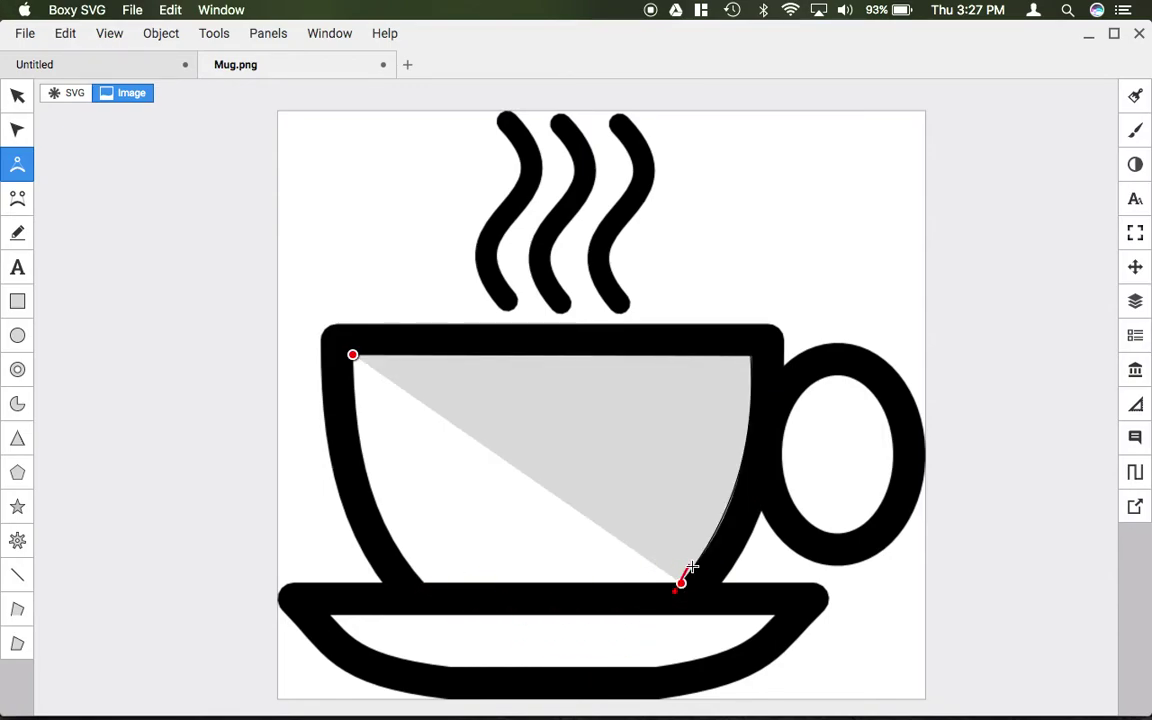
{"action": "left_click", "coordinate": [424, 585]}
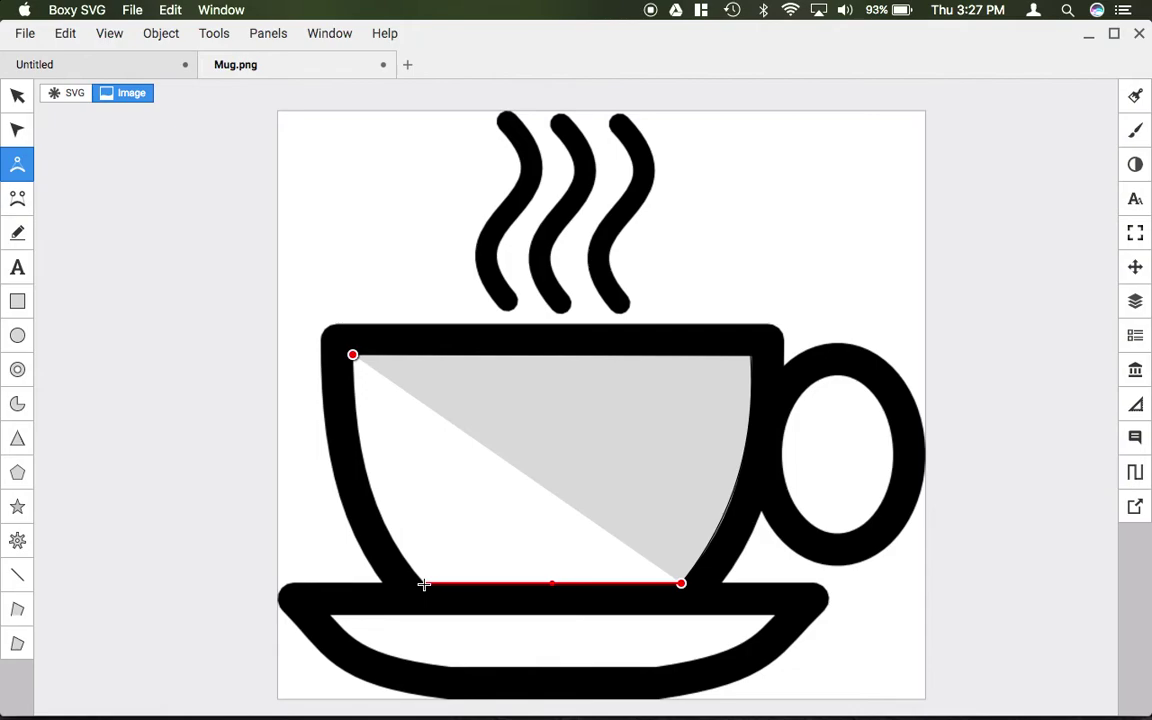
{"action": "left_click", "coordinate": [424, 585]}
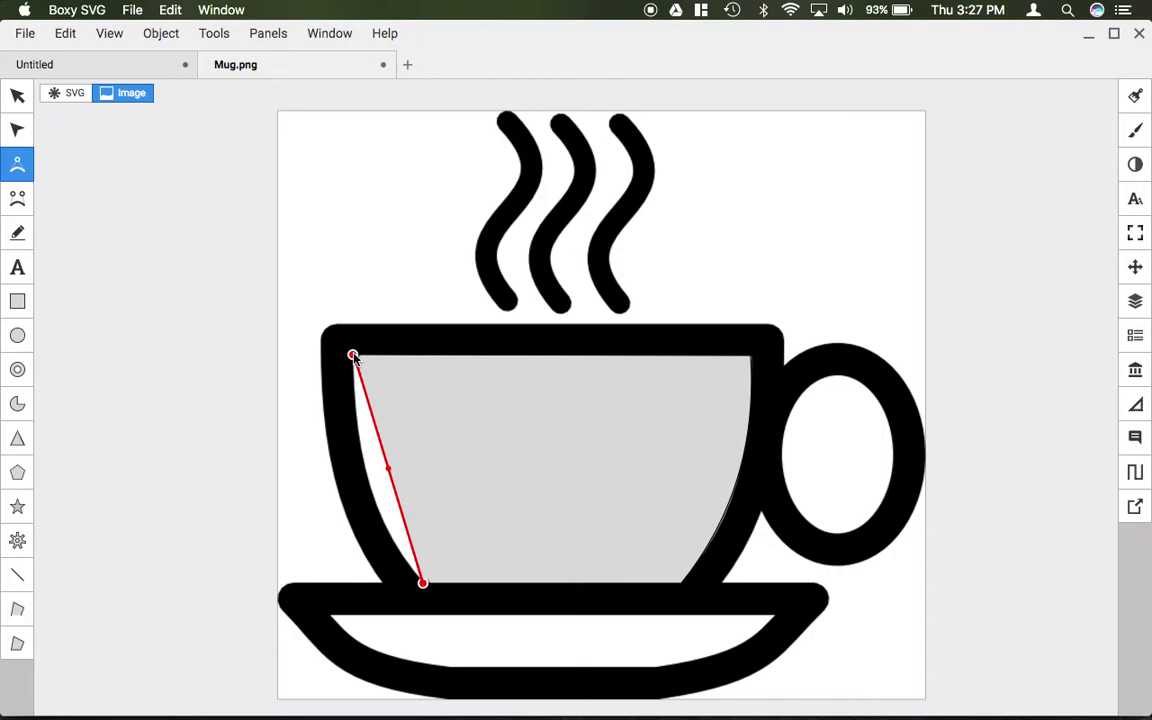
{"action": "left_click_drag", "start_coordinate": [352, 357], "coordinate": [362, 313]}
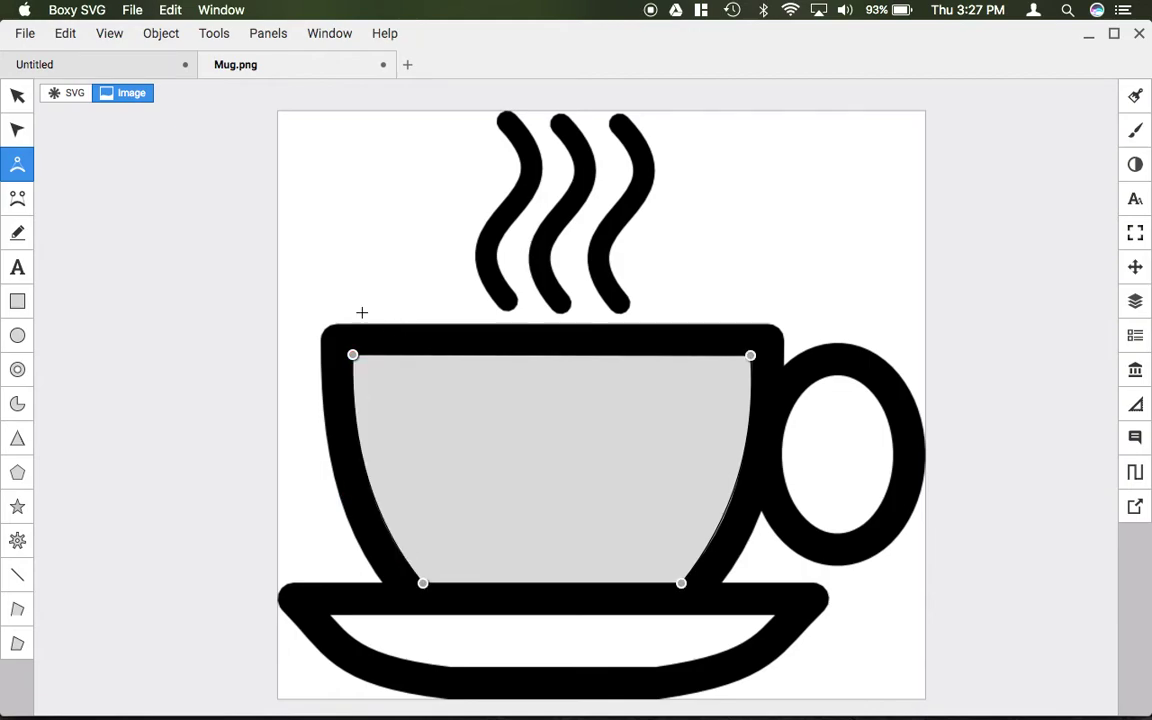
- Select the traced inner cup path with the Selection tool
{"action": "left_click", "coordinate": [17, 96]}
{"action": "left_click", "coordinate": [440, 472]}
{"action": "left_click", "coordinate": [160, 360]}
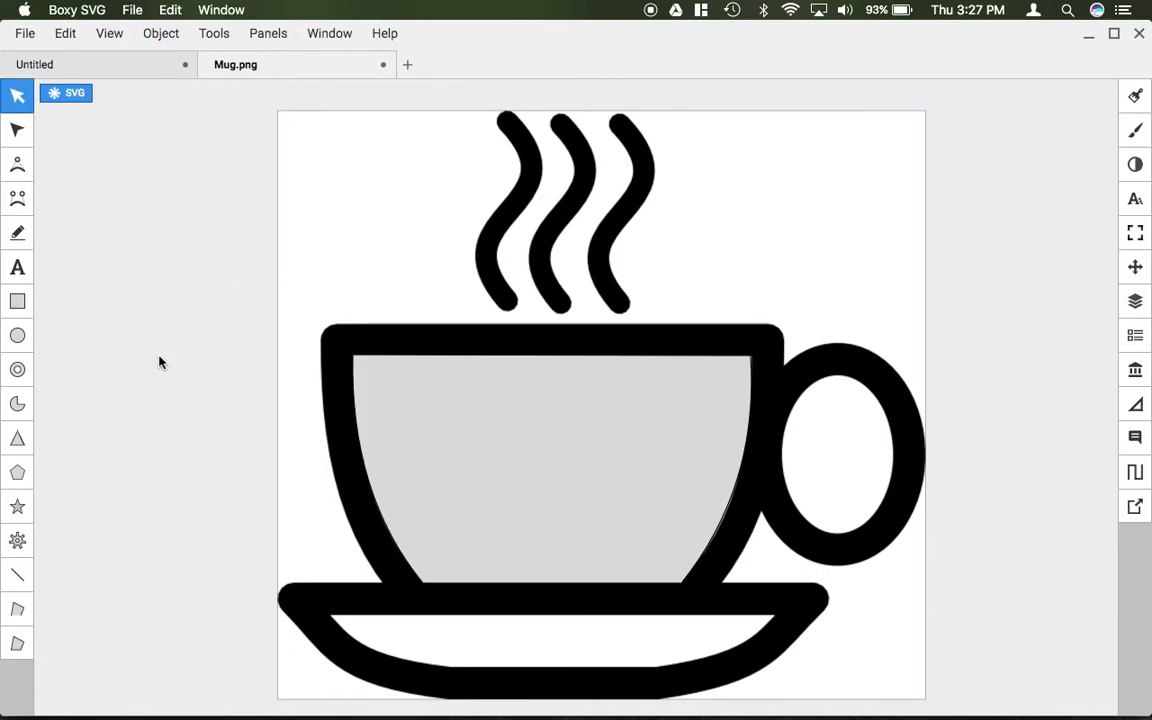
{"action": "left_click", "coordinate": [409, 406]}
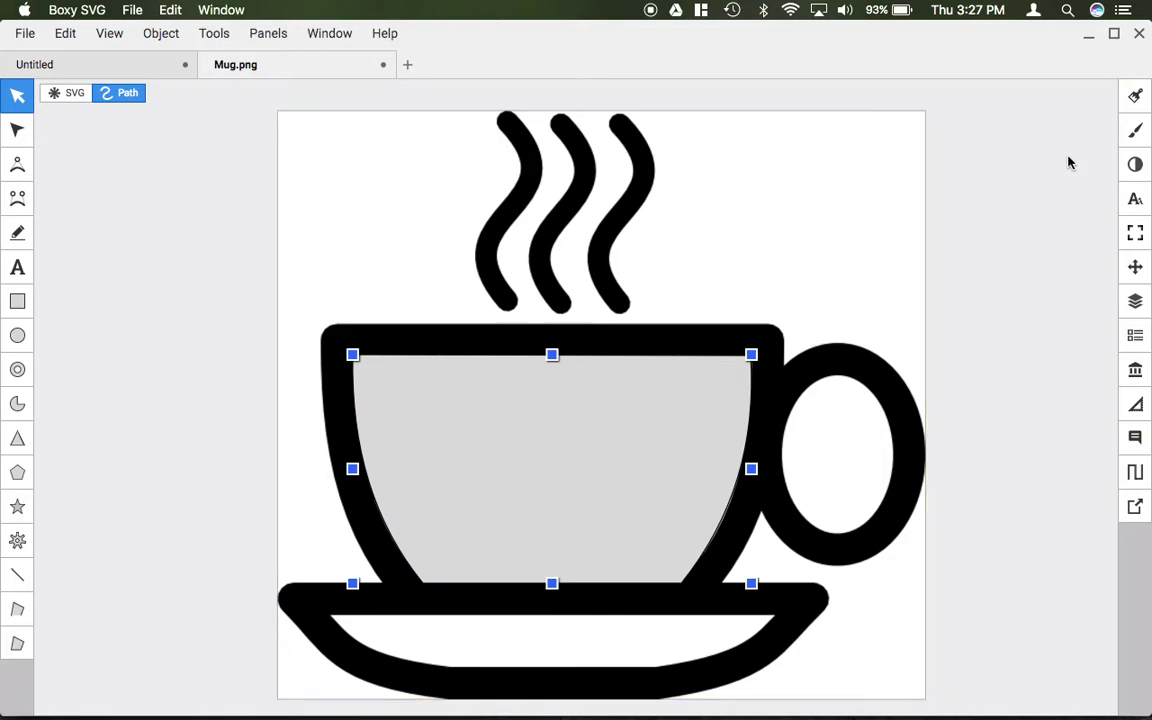
- Remove the path's fill, give it a red #ff0000 stroke of width 8, and deselect it
{"action": "left_click", "coordinate": [1135, 96]}
{"action": "left_click", "coordinate": [1027, 191]}
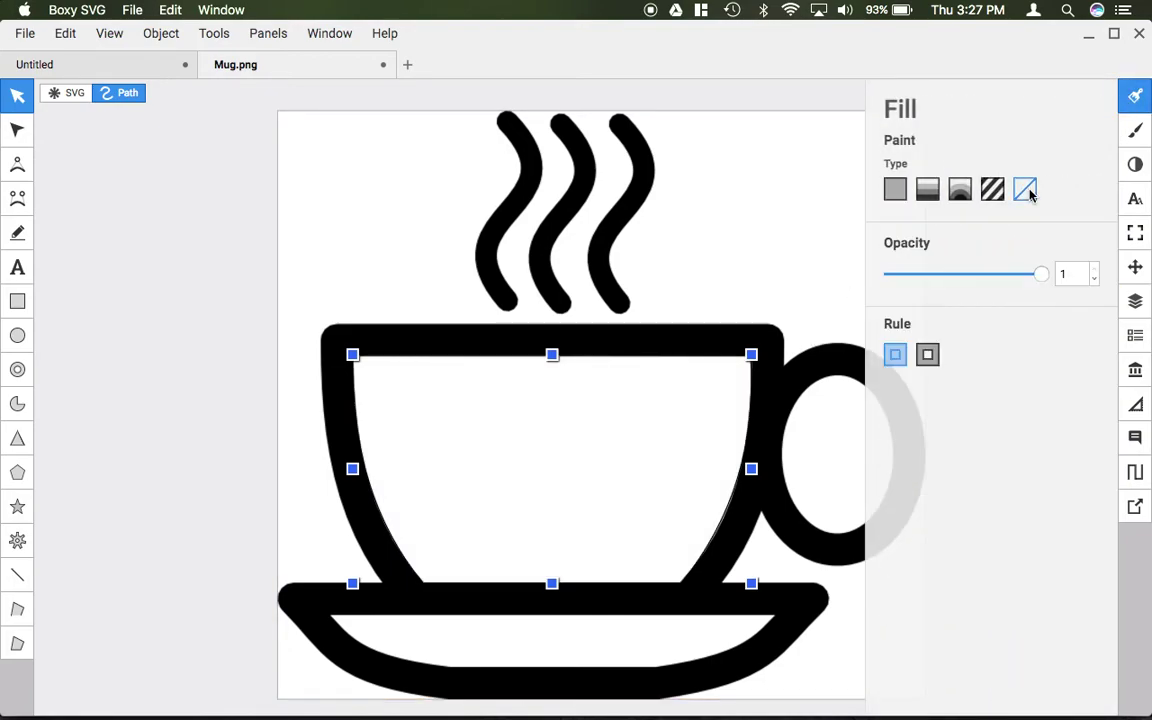
{"action": "left_click", "coordinate": [1138, 130]}
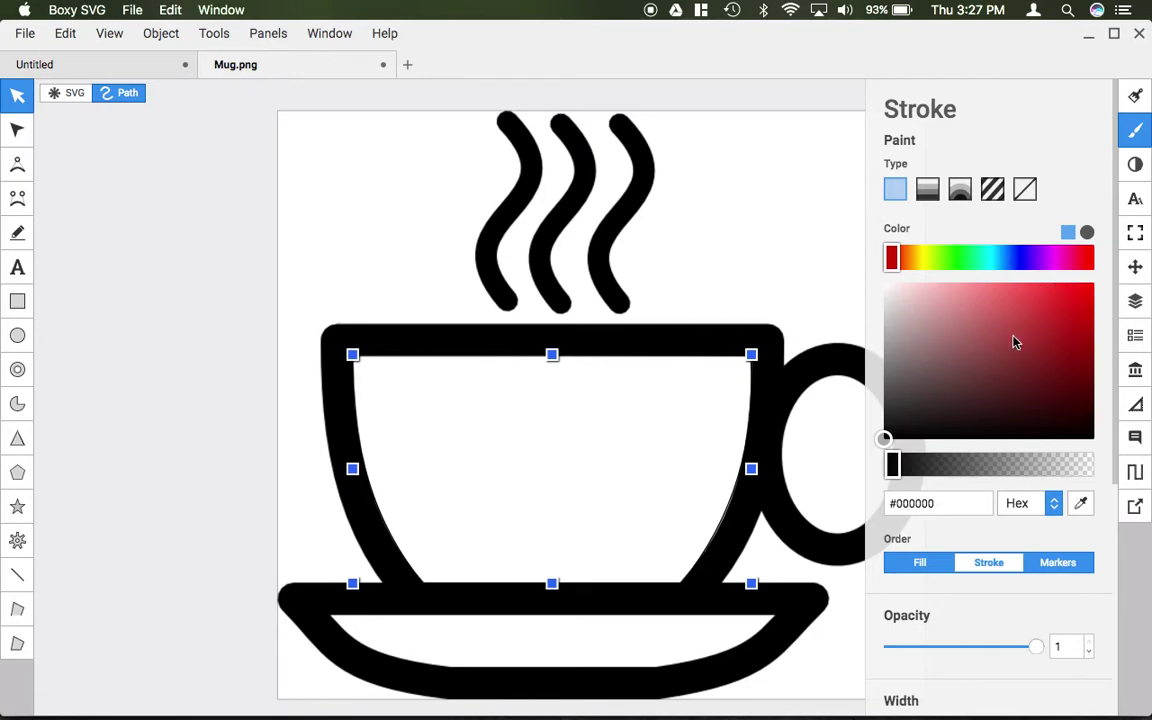
{"action": "left_click_drag", "start_coordinate": [1080, 306], "coordinate": [1113, 265]}
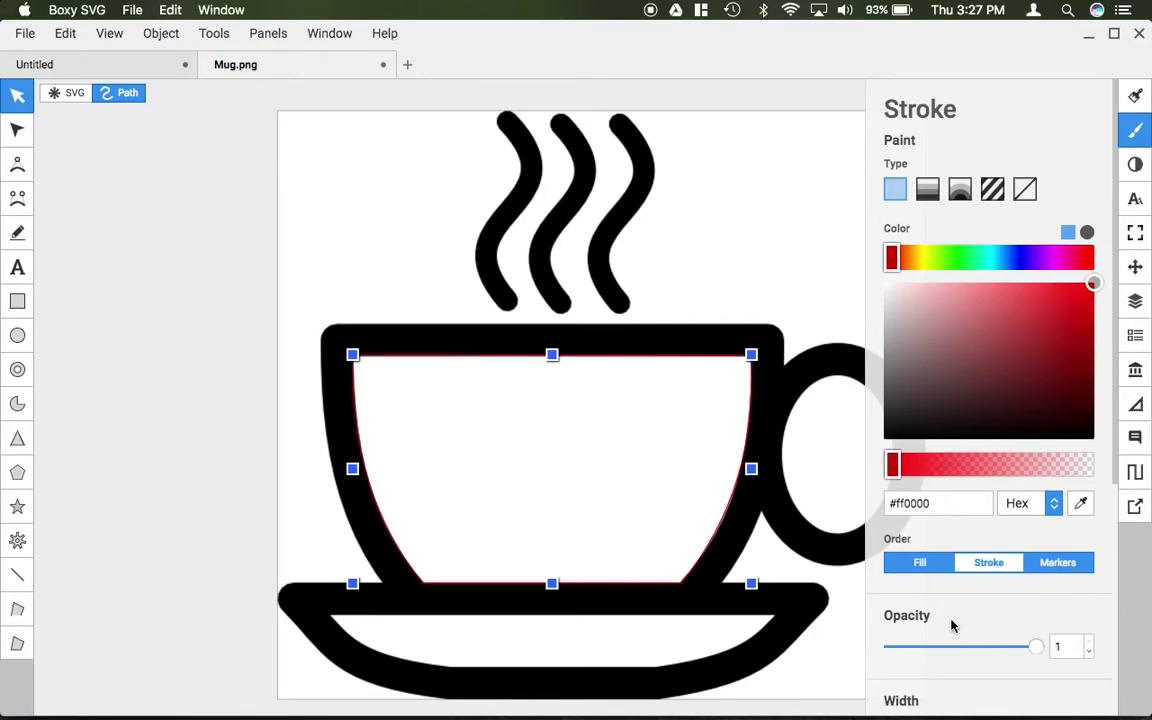
{"action": "scroll", "coordinate": [951, 628], "scroll_direction": "down", "scroll_amount": 3}
{"action": "left_click_drag", "start_coordinate": [898, 638], "coordinate": [915, 640]}
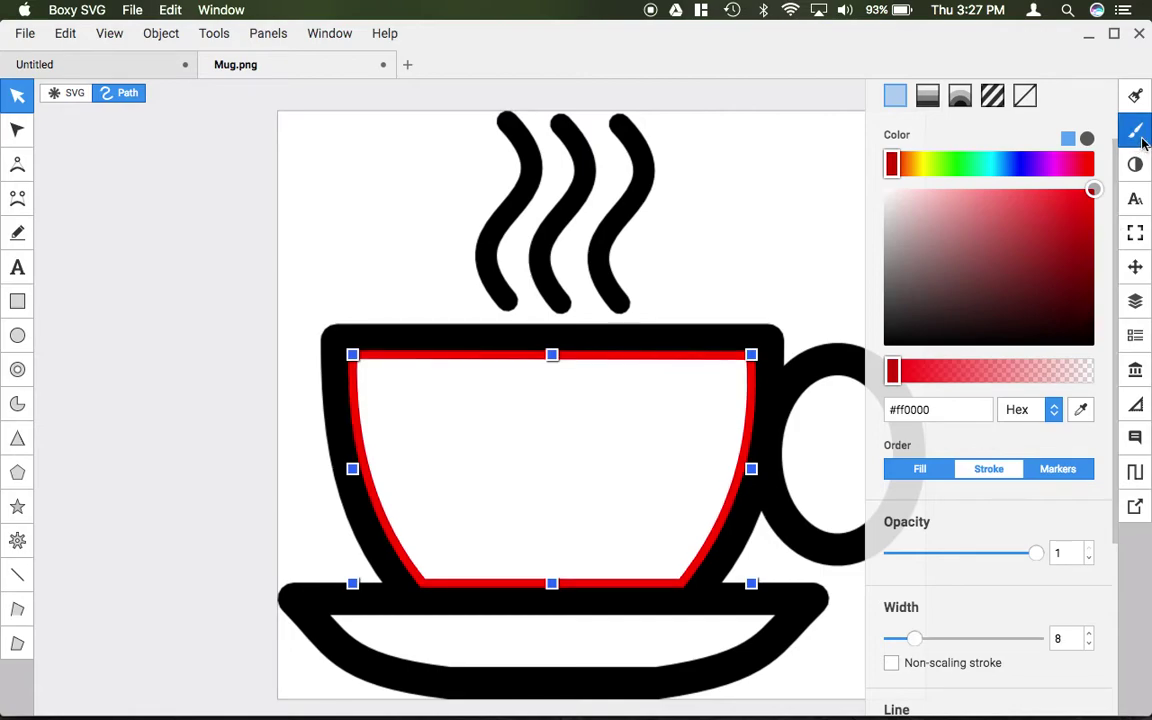
{"action": "left_click", "coordinate": [1135, 130]}
{"action": "left_click", "coordinate": [941, 434]}
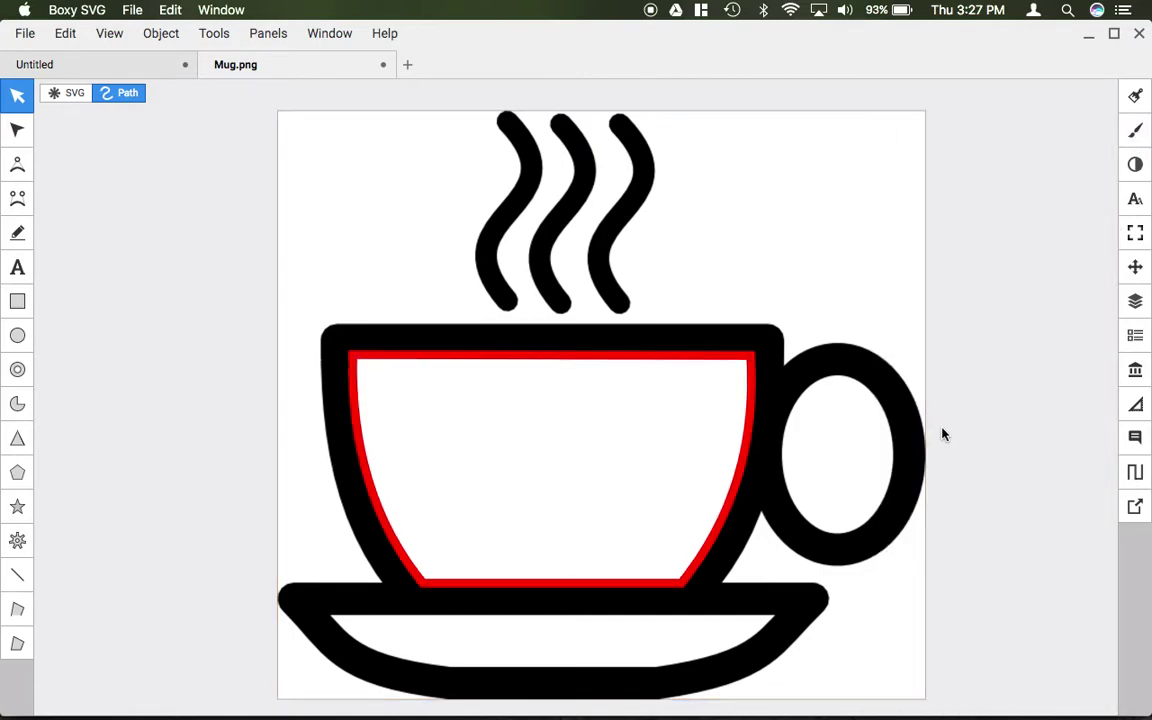
- Start the outer outline across the mug's top and curve it around the handle
{"action": "left_click", "coordinate": [17, 166]}
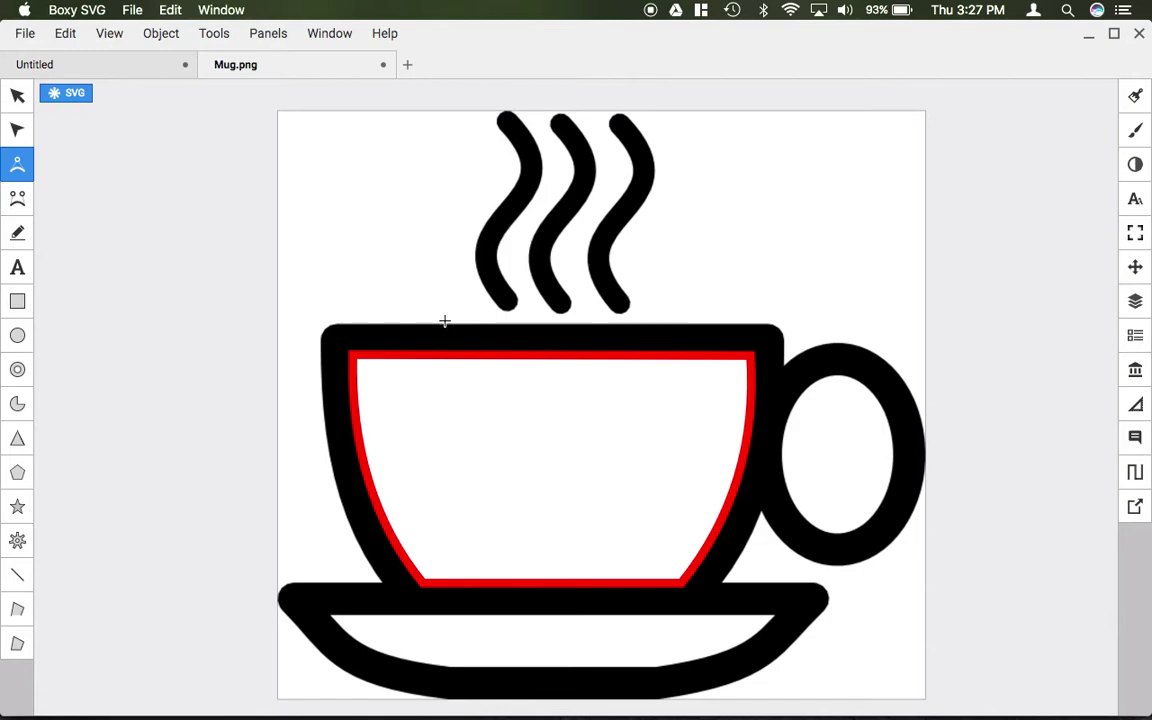
{"action": "left_click", "coordinate": [340, 325]}
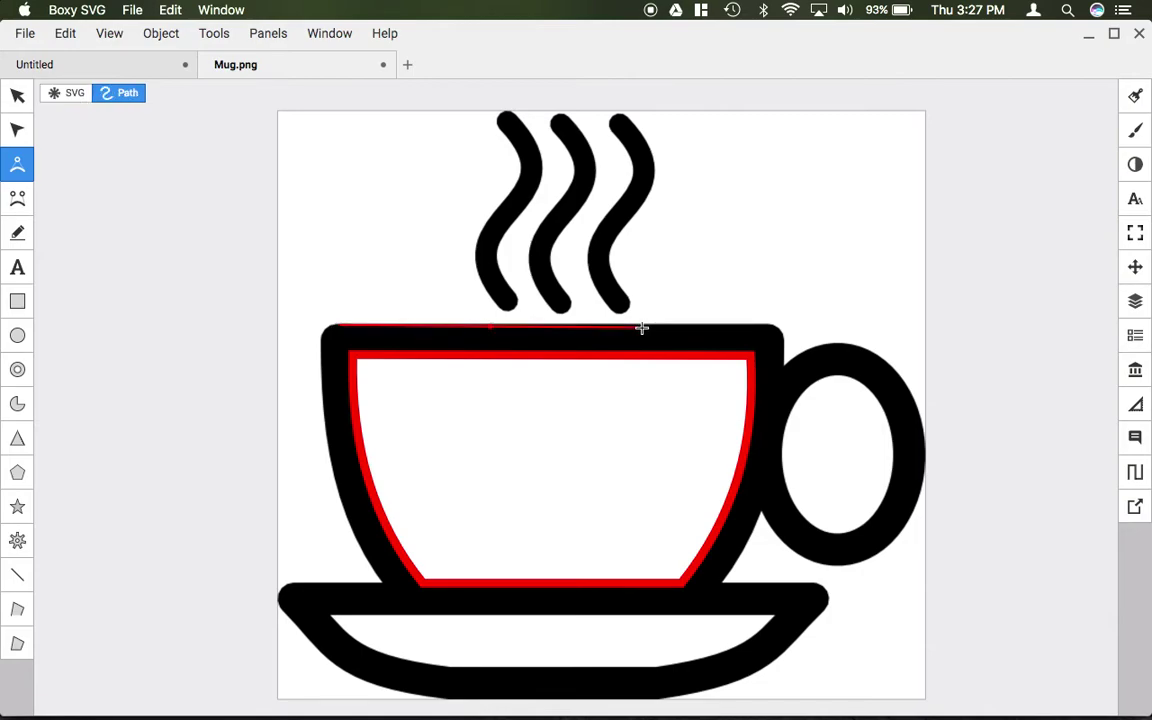
{"action": "left_click", "coordinate": [760, 326]}
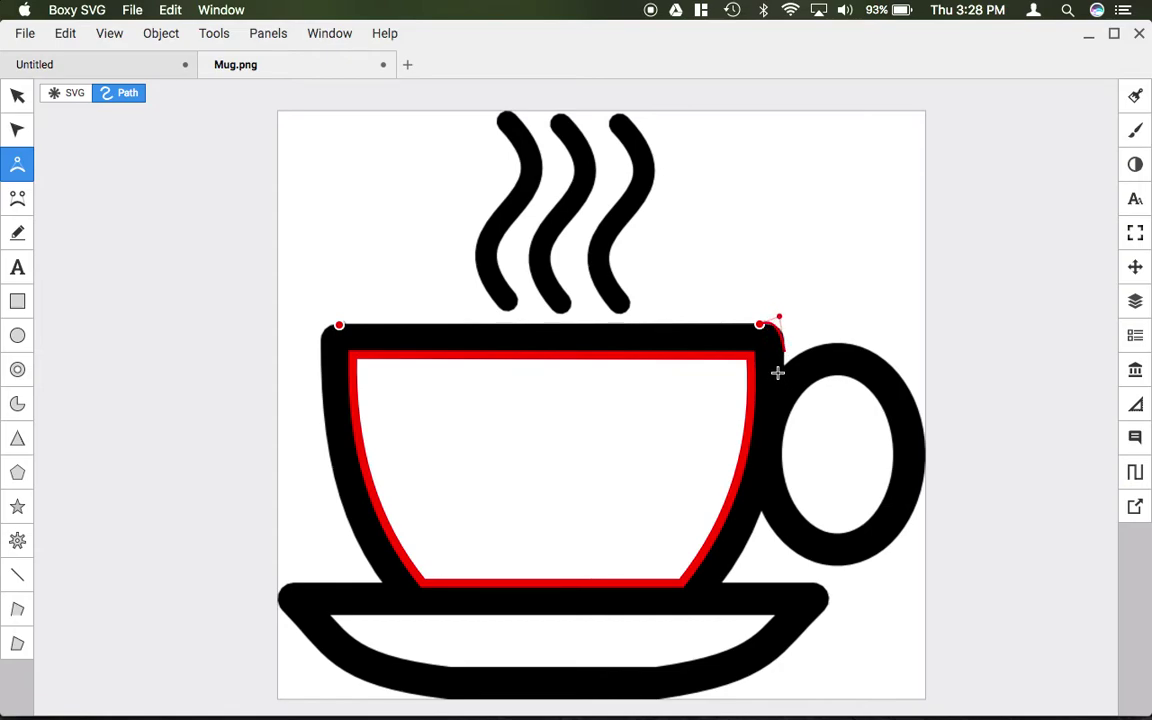
{"action": "left_click", "coordinate": [786, 356]}
{"action": "left_click_drag", "start_coordinate": [787, 367], "coordinate": [784, 375]}
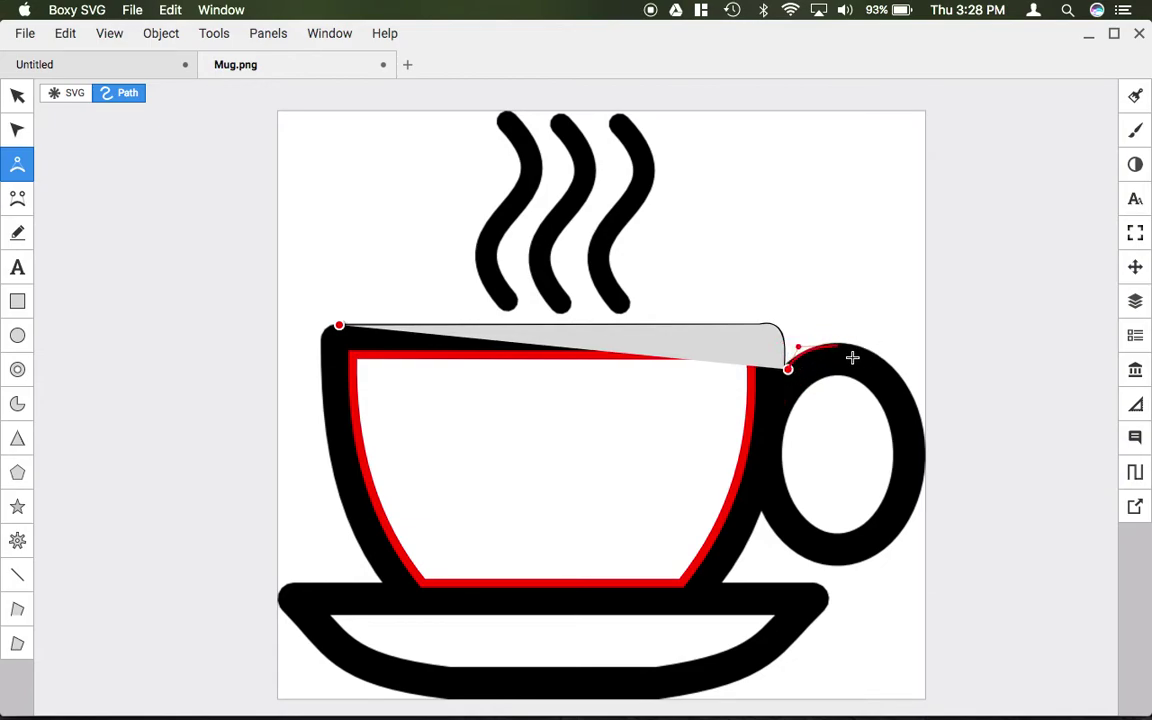
{"action": "left_click_drag", "start_coordinate": [838, 346], "coordinate": [914, 344]}
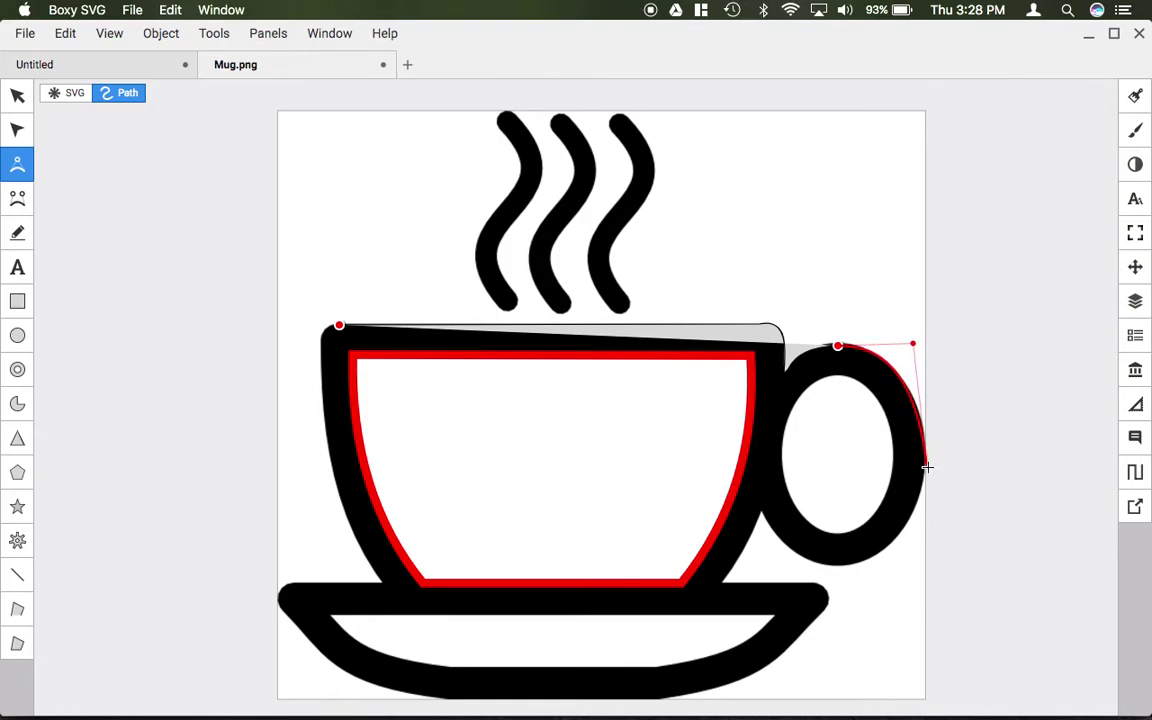
{"action": "left_click_drag", "start_coordinate": [927, 468], "coordinate": [933, 531]}
{"action": "left_click_drag", "start_coordinate": [838, 566], "coordinate": [859, 577]}
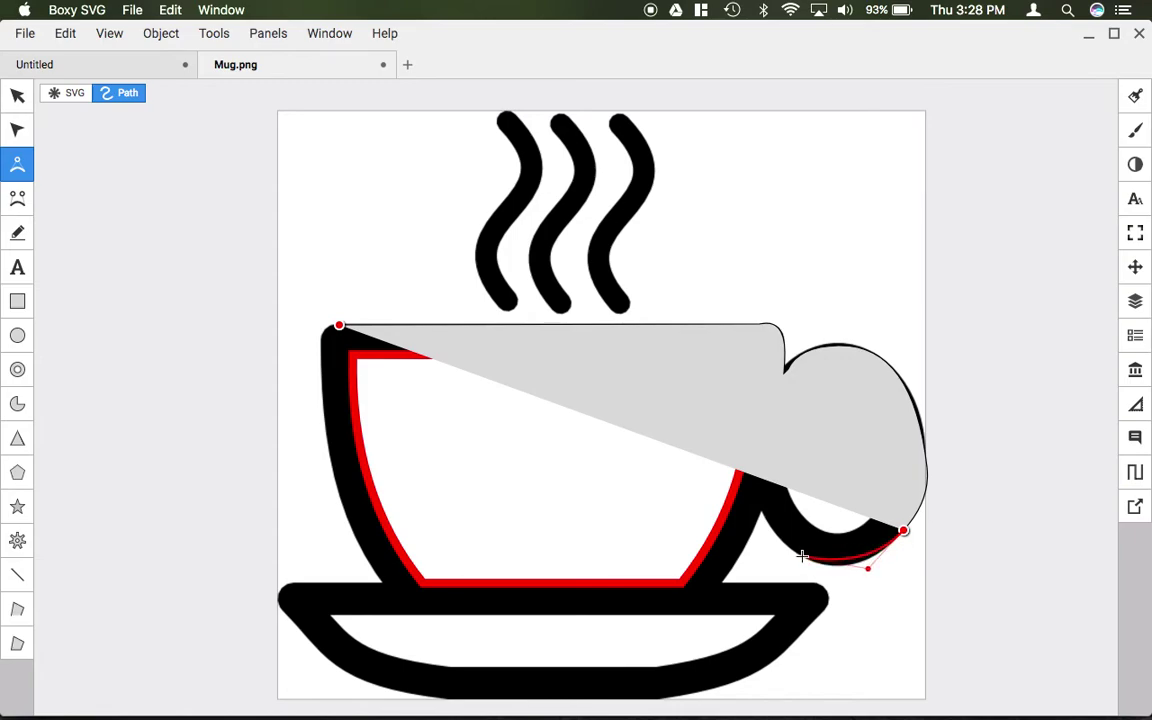
{"action": "key", "text": "BackSpace"}
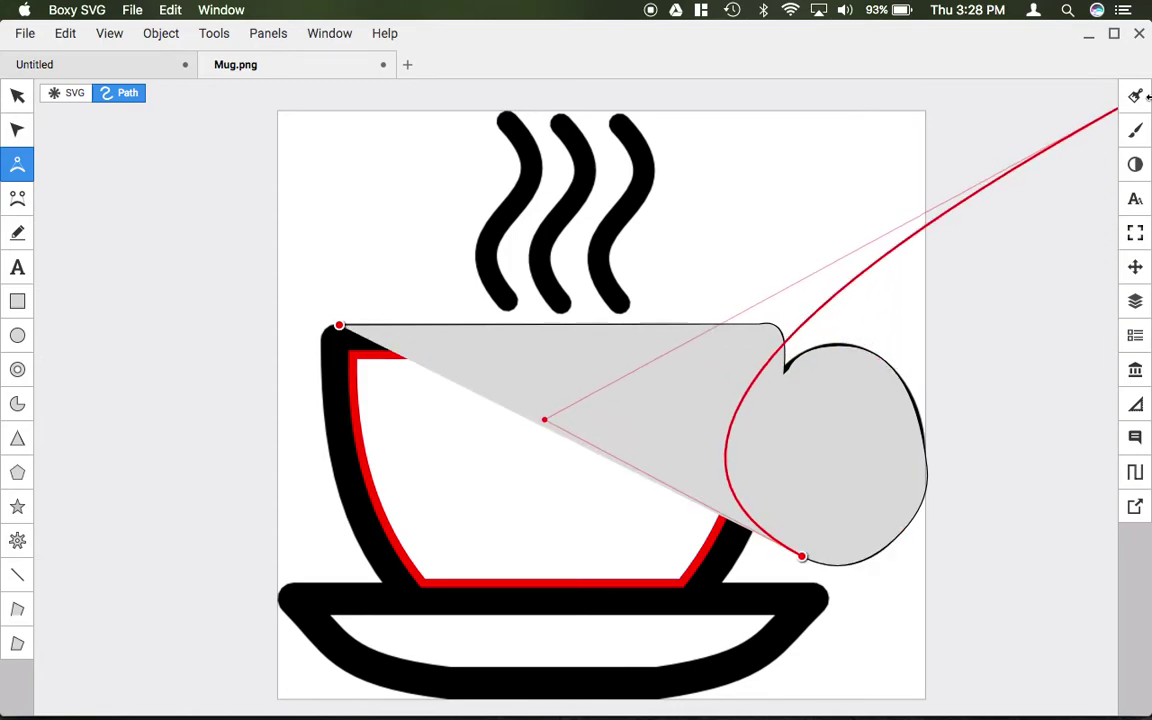
- Set the outline's fill to none and continue it around the saucer, closing at the start
{"action": "left_click", "coordinate": [1135, 96]}
{"action": "left_click", "coordinate": [1022, 189]}
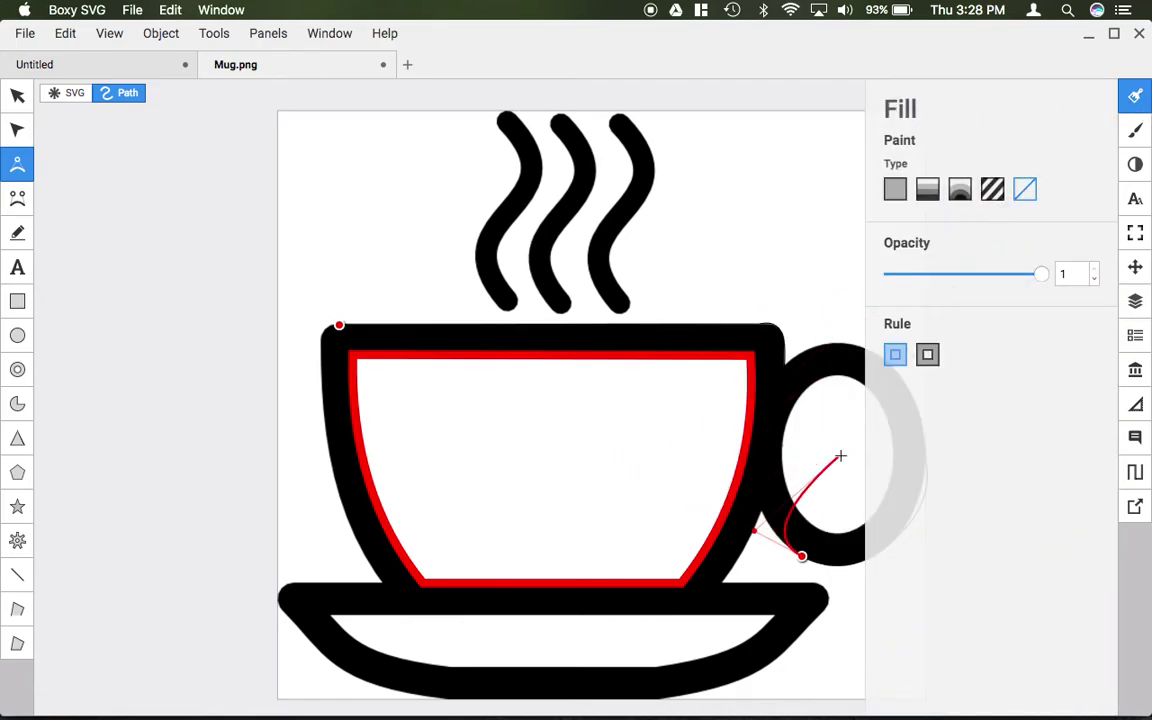
{"action": "mouse_move", "coordinate": [762, 515]}
{"action": "left_mouse_down"}
{"action": "mouse_move", "coordinate": [743, 568]}
{"action": "mouse_move", "coordinate": [720, 585]}
{"action": "mouse_move", "coordinate": [764, 532]}
{"action": "left_mouse_up"}
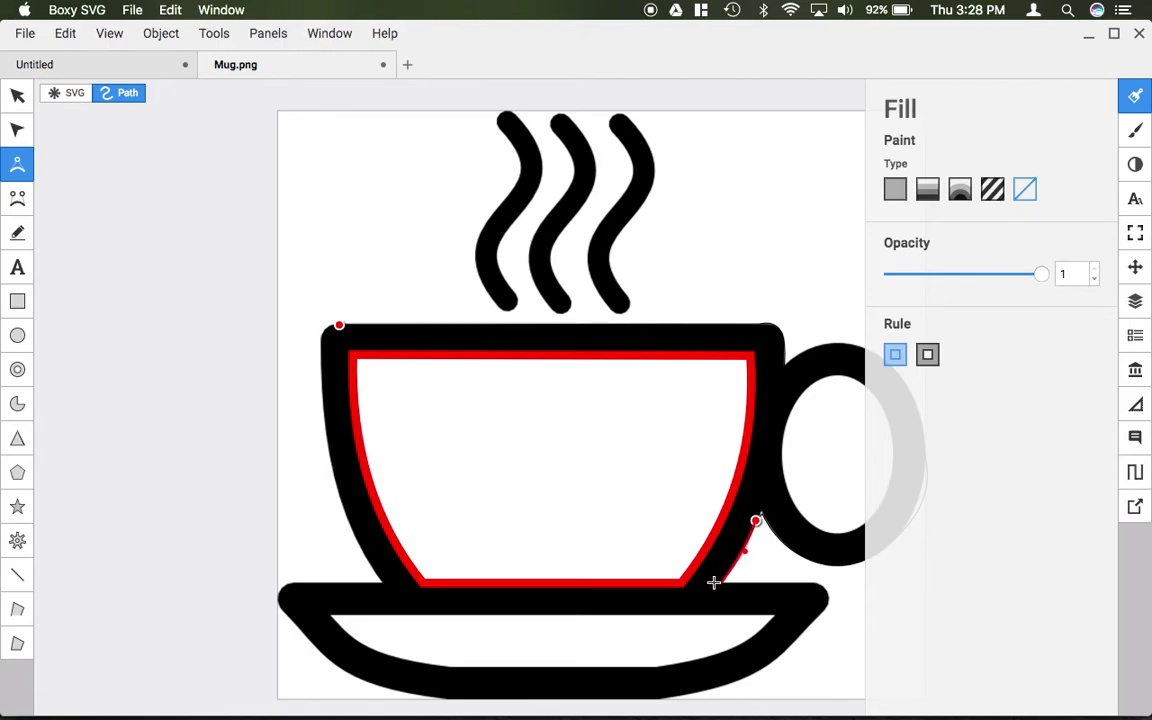
{"action": "left_click_drag", "start_coordinate": [720, 582], "coordinate": [691, 617]}
{"action": "left_click_drag", "start_coordinate": [809, 582], "coordinate": [821, 621]}
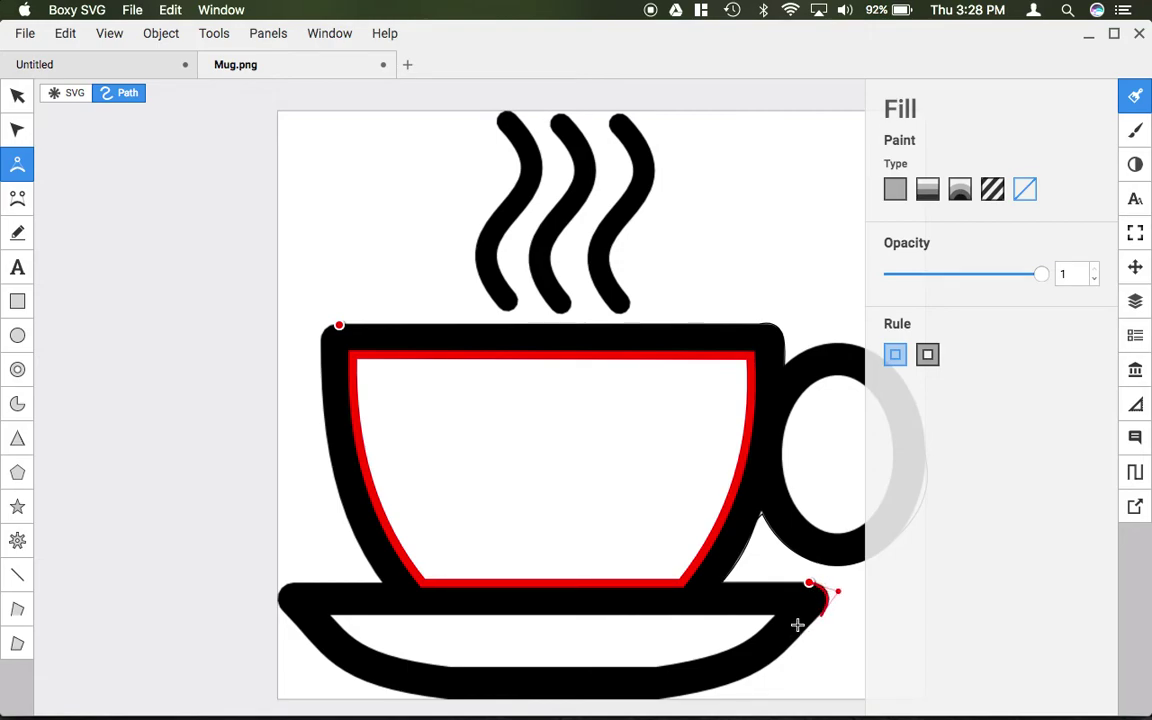
{"action": "left_click", "coordinate": [820, 617]}
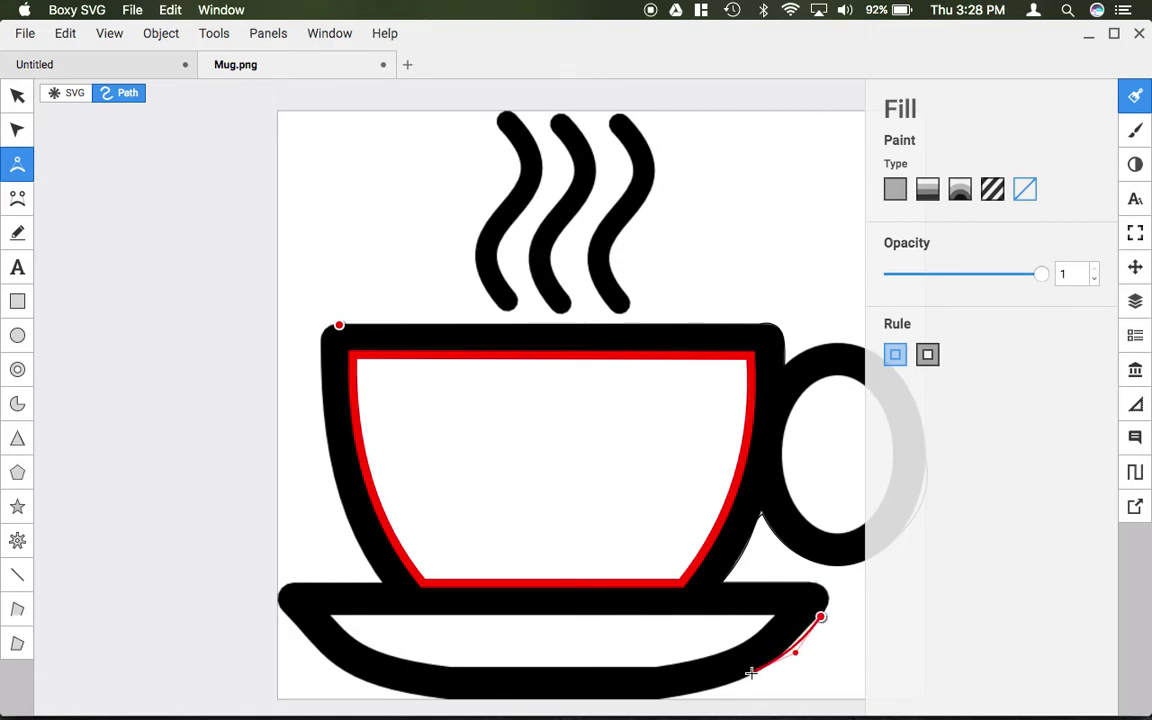
{"action": "left_click", "coordinate": [667, 698]}
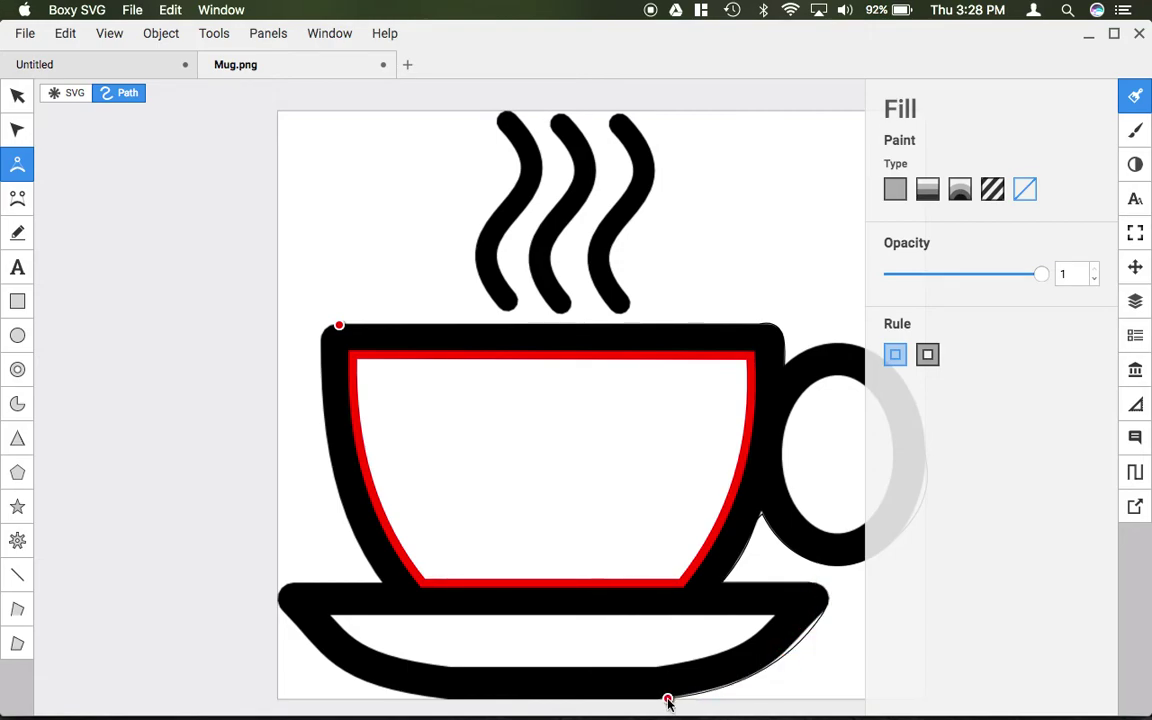
{"action": "left_click", "coordinate": [428, 698]}
{"action": "mouse_move", "coordinate": [283, 599]}
{"action": "left_mouse_down"}
{"action": "mouse_move", "coordinate": [267, 545]}
{"action": "mouse_move", "coordinate": [283, 571]}
{"action": "mouse_move", "coordinate": [273, 596]}
{"action": "left_mouse_up"}
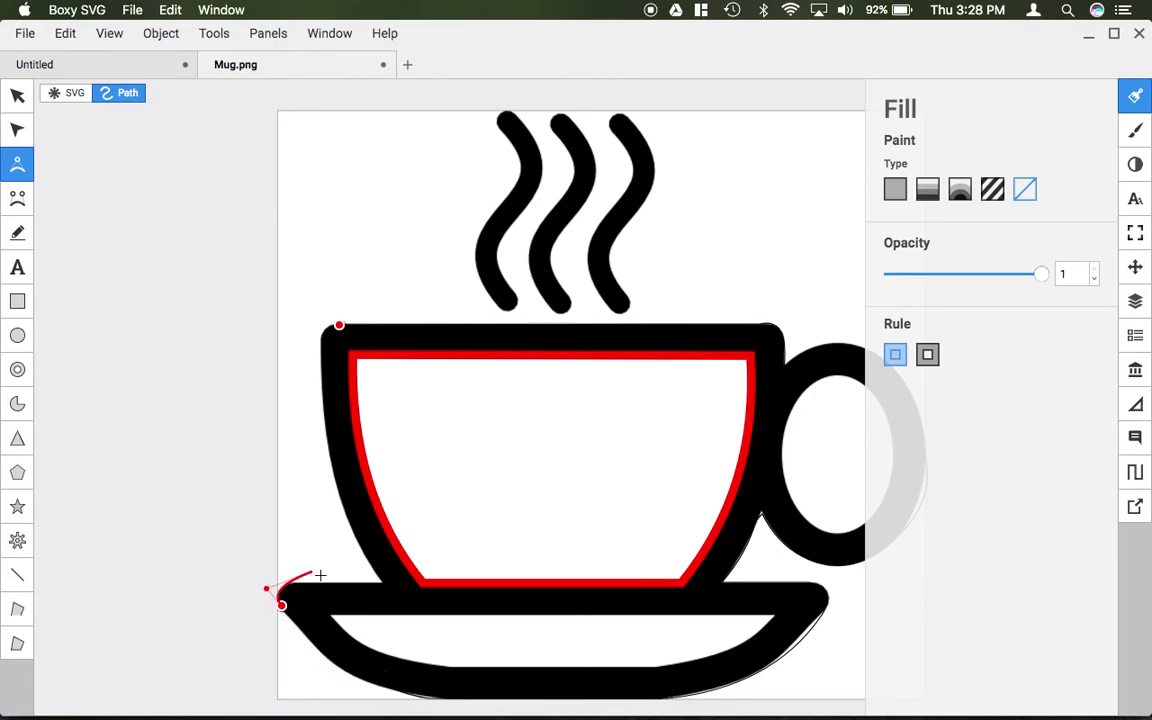
{"action": "left_click", "coordinate": [381, 585]}
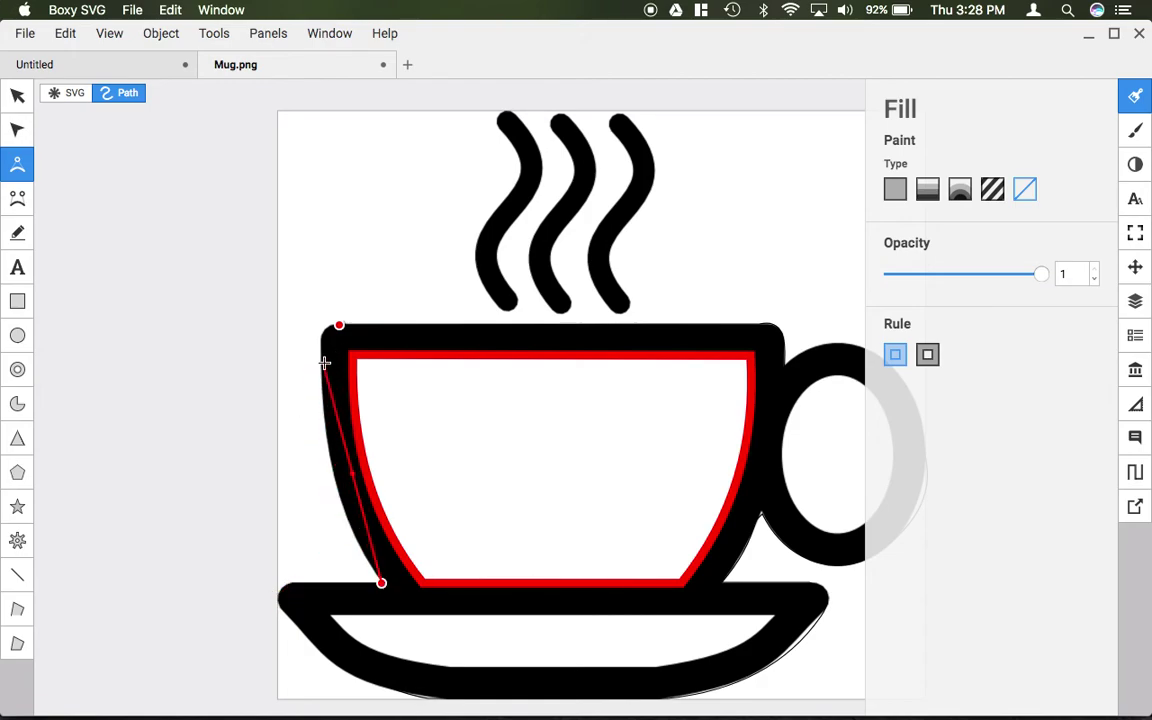
{"action": "mouse_move", "coordinate": [339, 325]}
{"action": "left_mouse_down"}
{"action": "mouse_move", "coordinate": [337, 275]}
{"action": "mouse_move", "coordinate": [358, 329]}
{"action": "mouse_move", "coordinate": [344, 332]}
{"action": "left_mouse_up"}
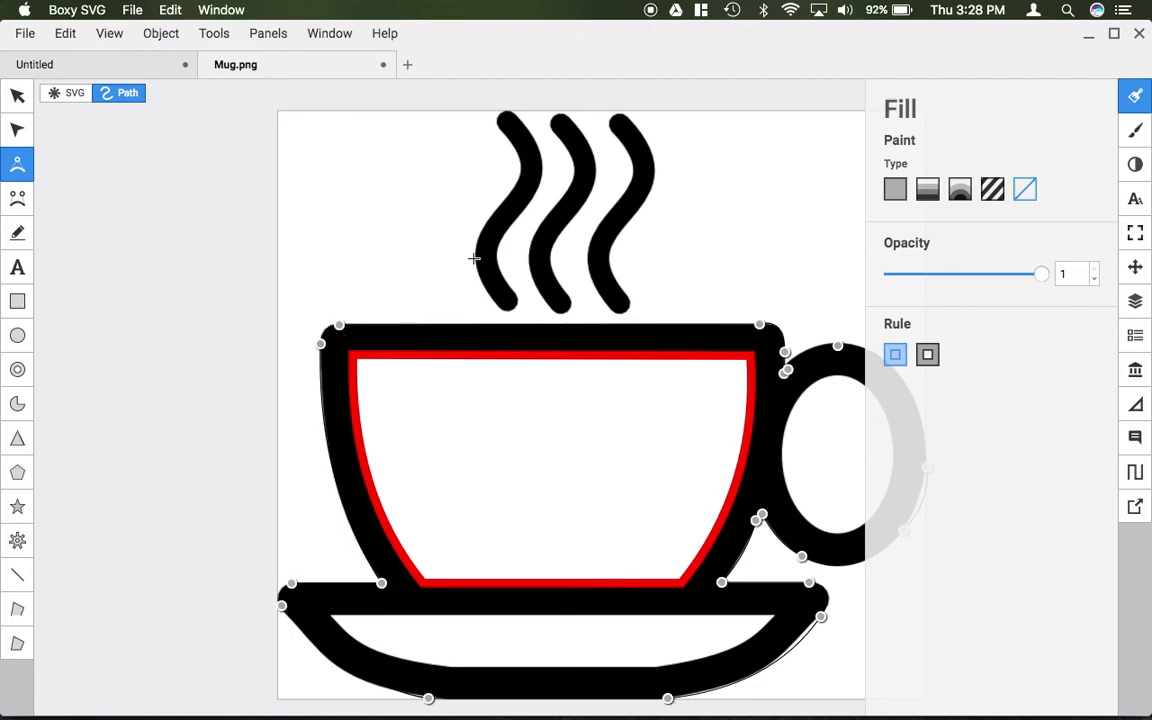
- Give the outer outline a red #ff0000 stroke of width 9, then deselect it
{"action": "left_click", "coordinate": [1137, 100]}
{"action": "left_click", "coordinate": [1135, 130]}
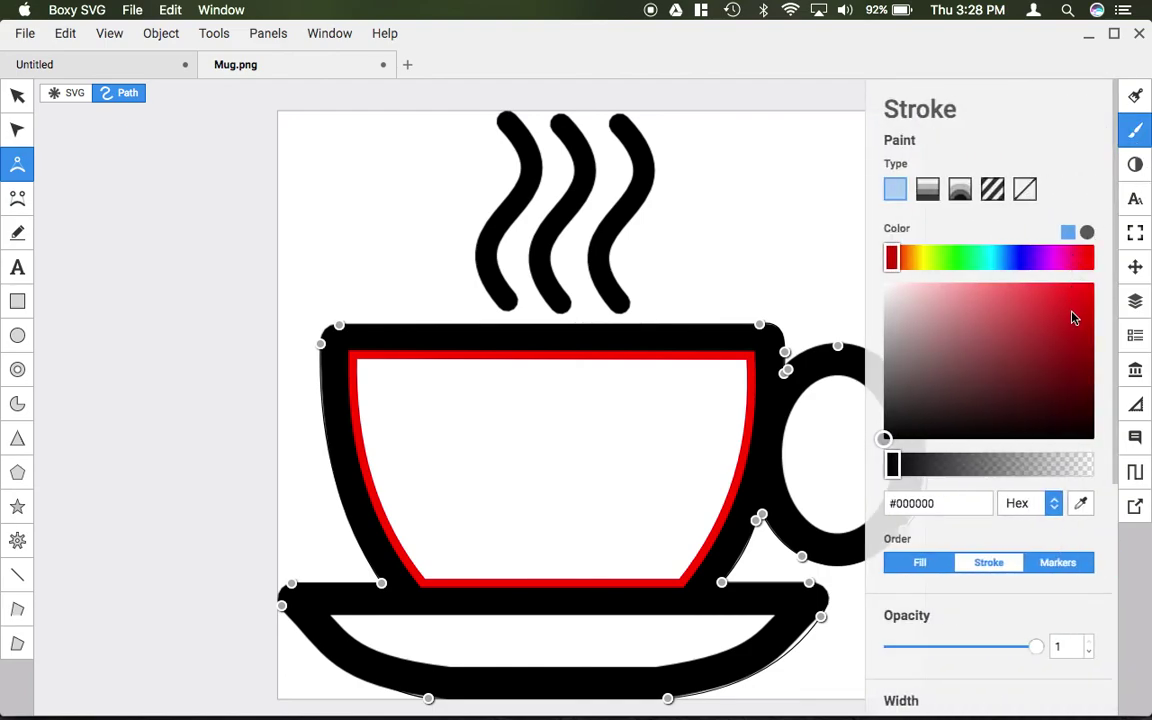
{"action": "left_click_drag", "start_coordinate": [1073, 317], "coordinate": [1135, 267]}
{"action": "scroll", "coordinate": [993, 490], "scroll_direction": "down", "scroll_amount": 5}
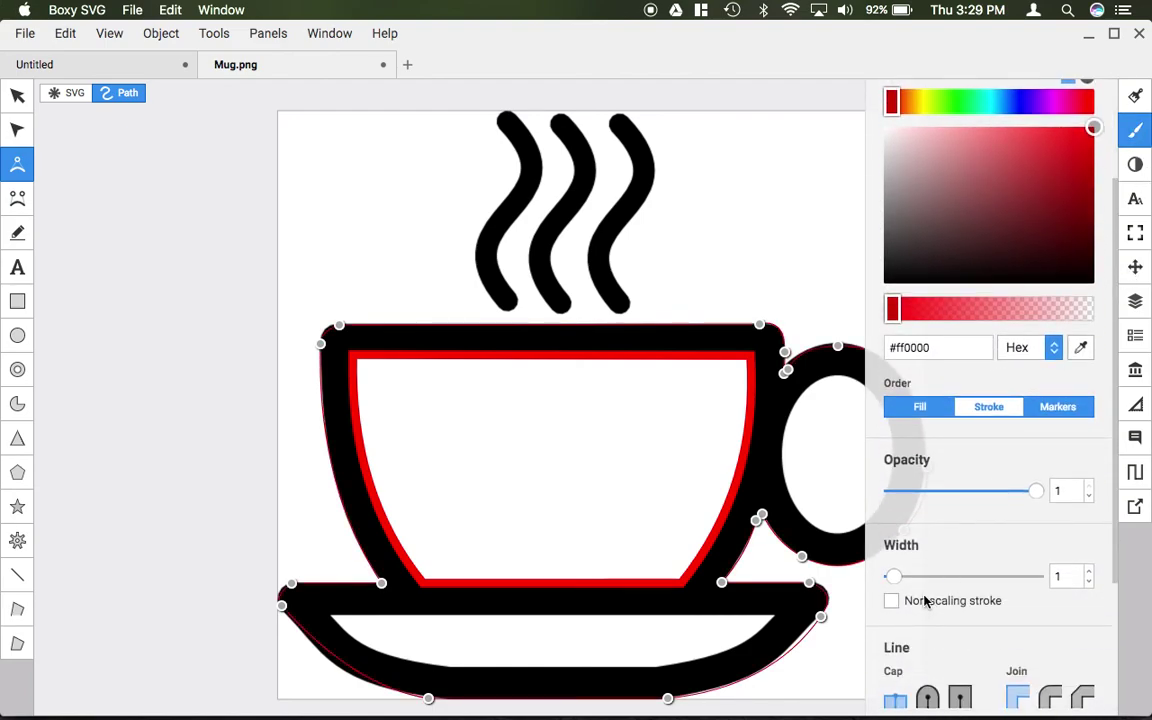
{"action": "left_click_drag", "start_coordinate": [896, 516], "coordinate": [917, 515]}
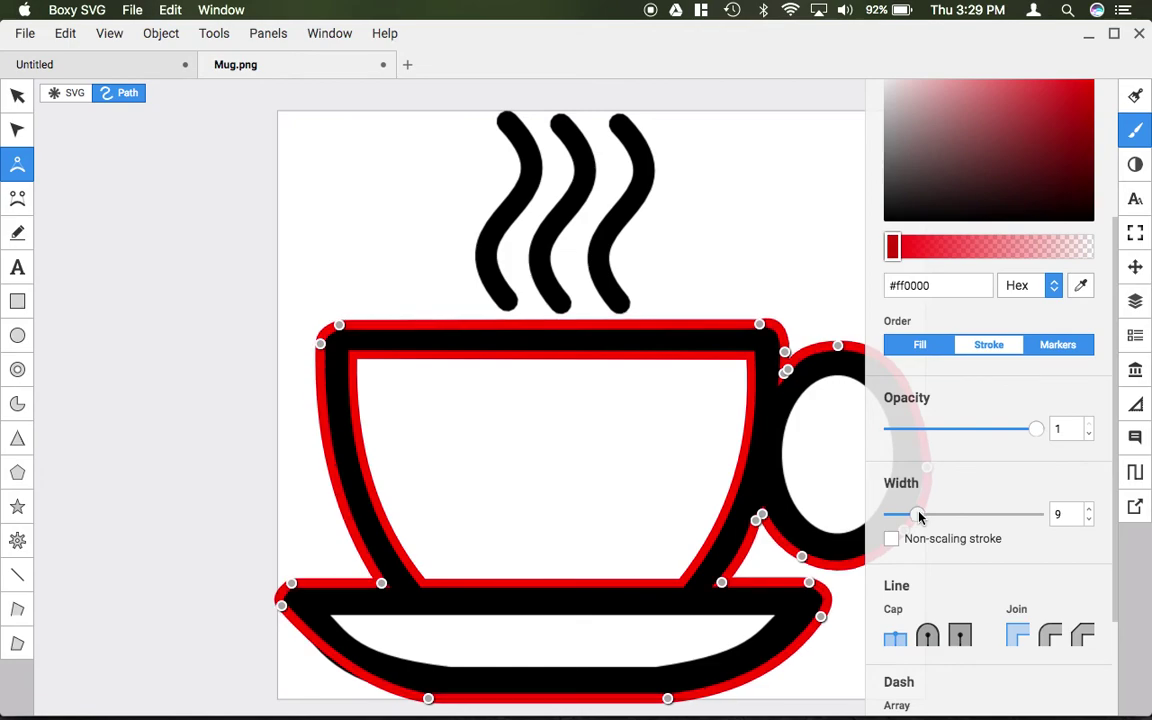
{"action": "left_click", "coordinate": [1145, 135]}
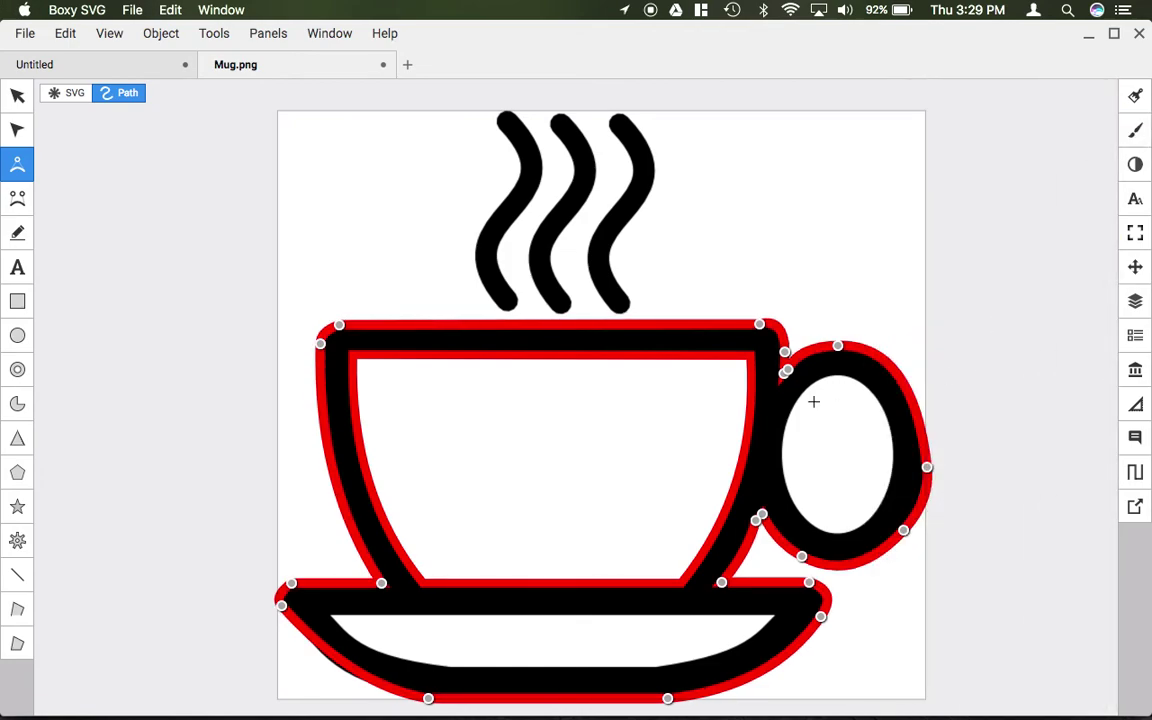
{"action": "left_click", "coordinate": [17, 95]}
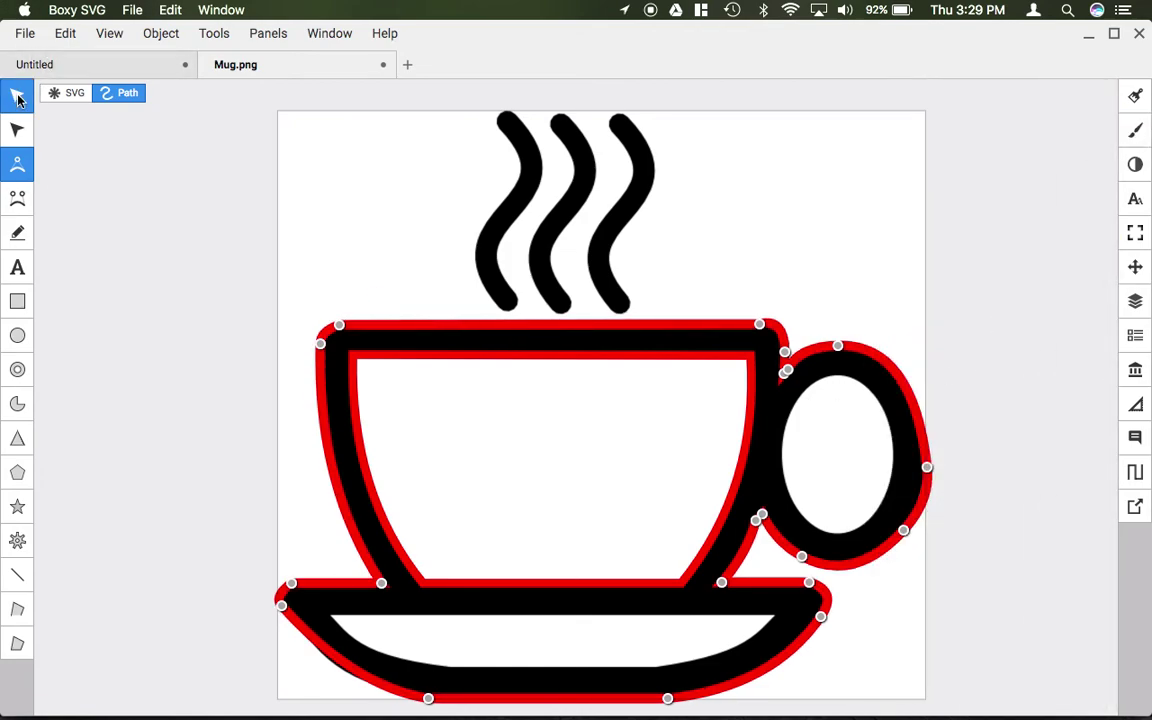
{"action": "left_click", "coordinate": [155, 237]}
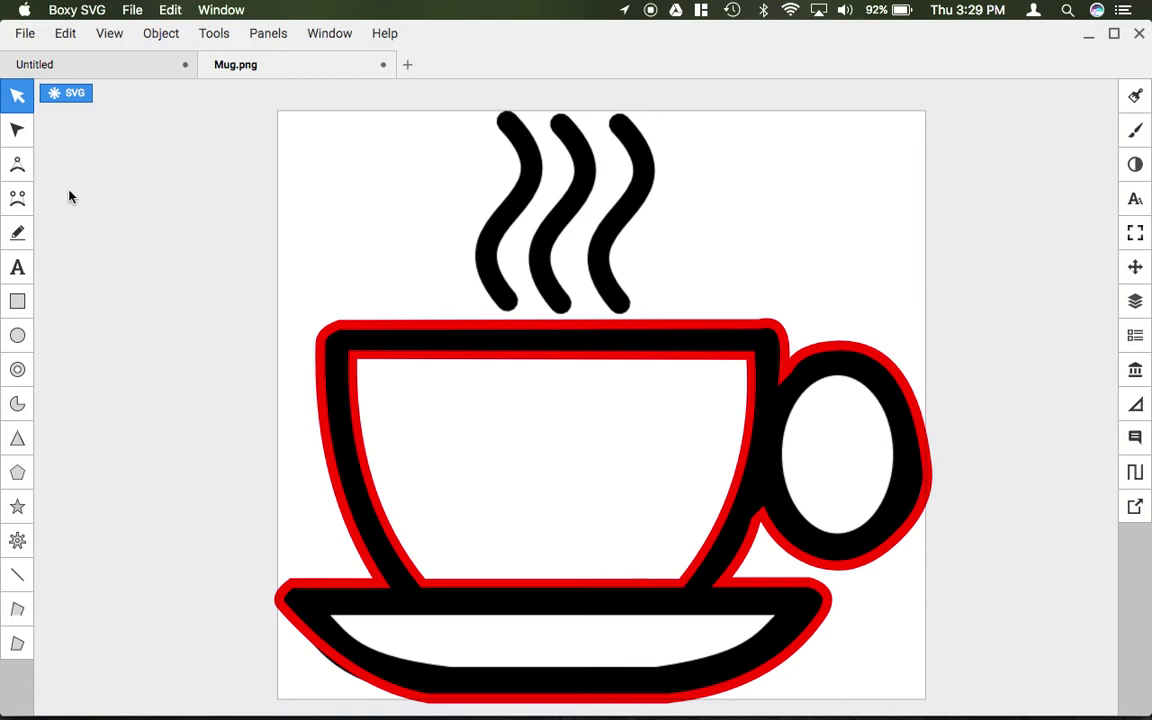
- Pull the handle's right-side node control point outward so the outline hugs the handle
{"action": "left_click", "coordinate": [815, 358]}
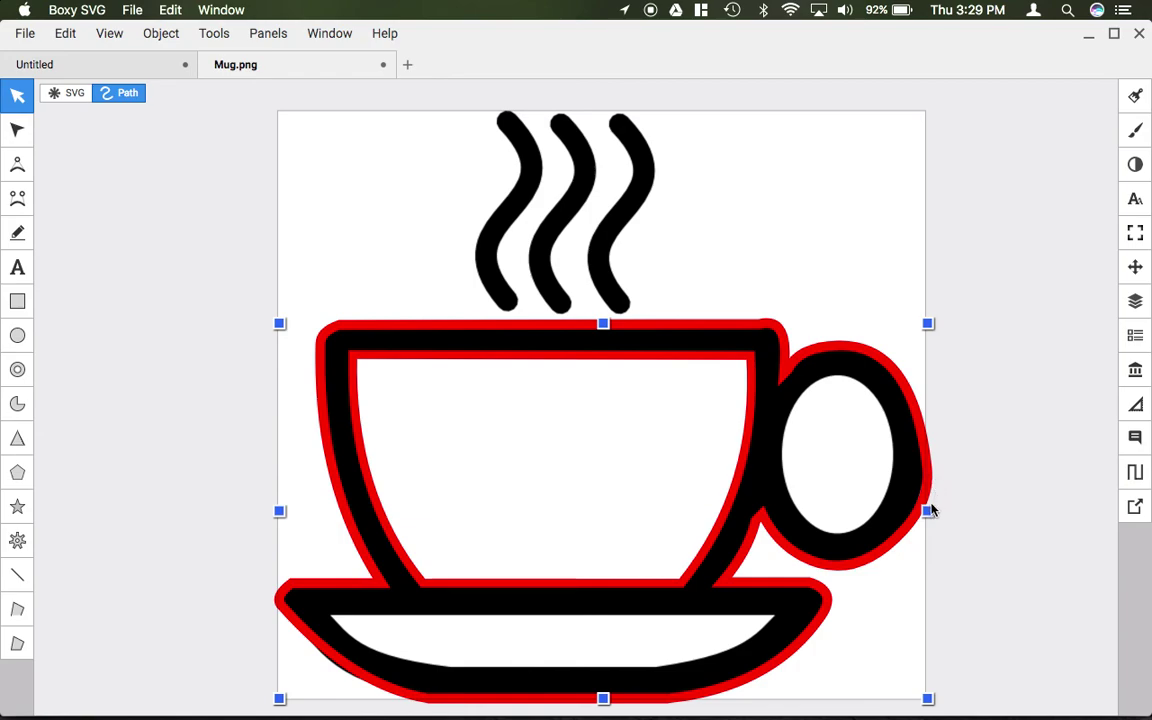
{"action": "left_click", "coordinate": [18, 130]}
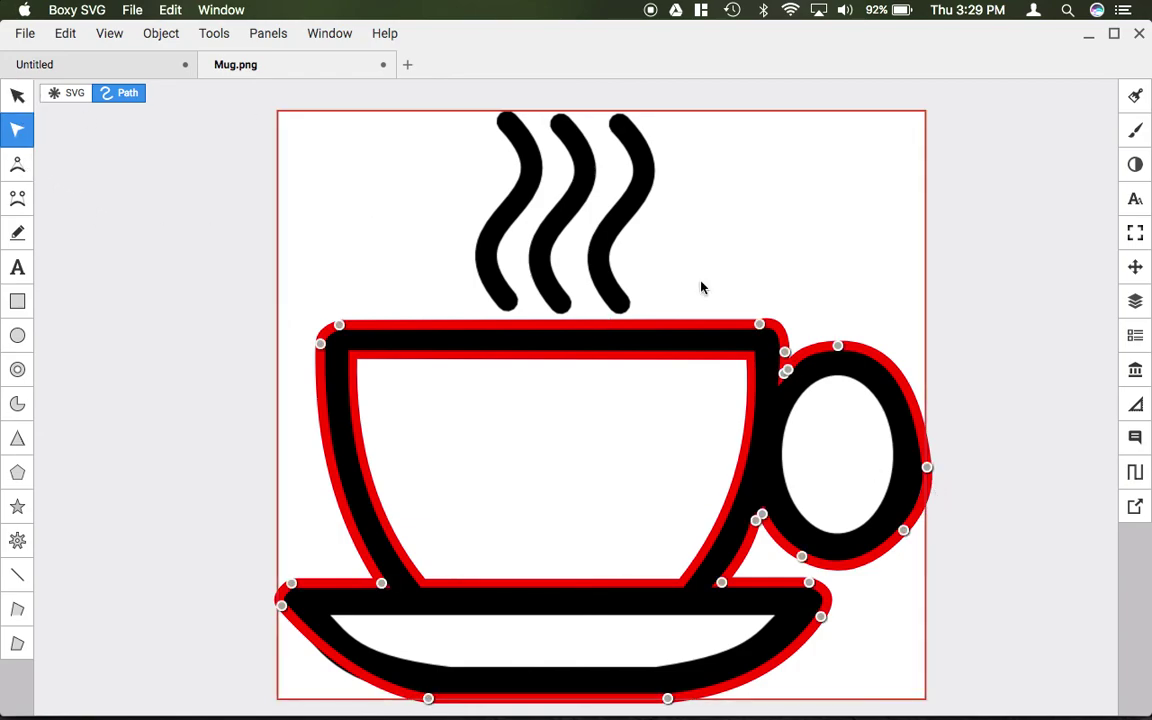
{"action": "left_click", "coordinate": [927, 469]}
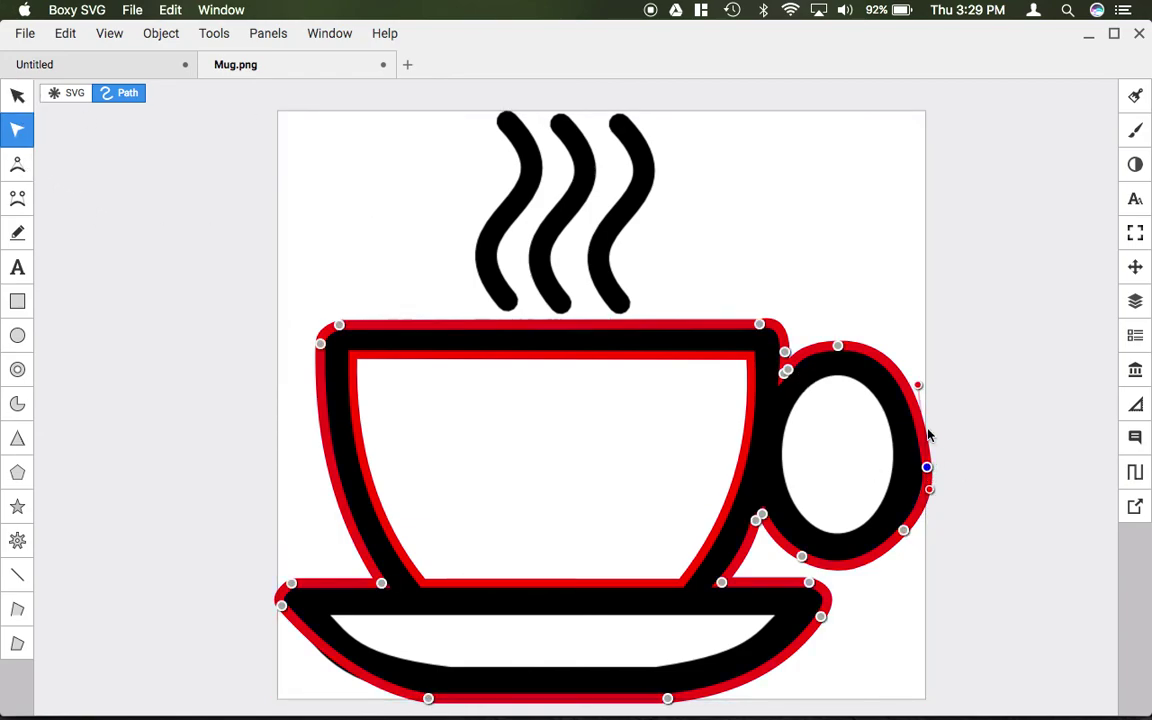
{"action": "left_click_drag", "start_coordinate": [919, 387], "coordinate": [930, 389]}
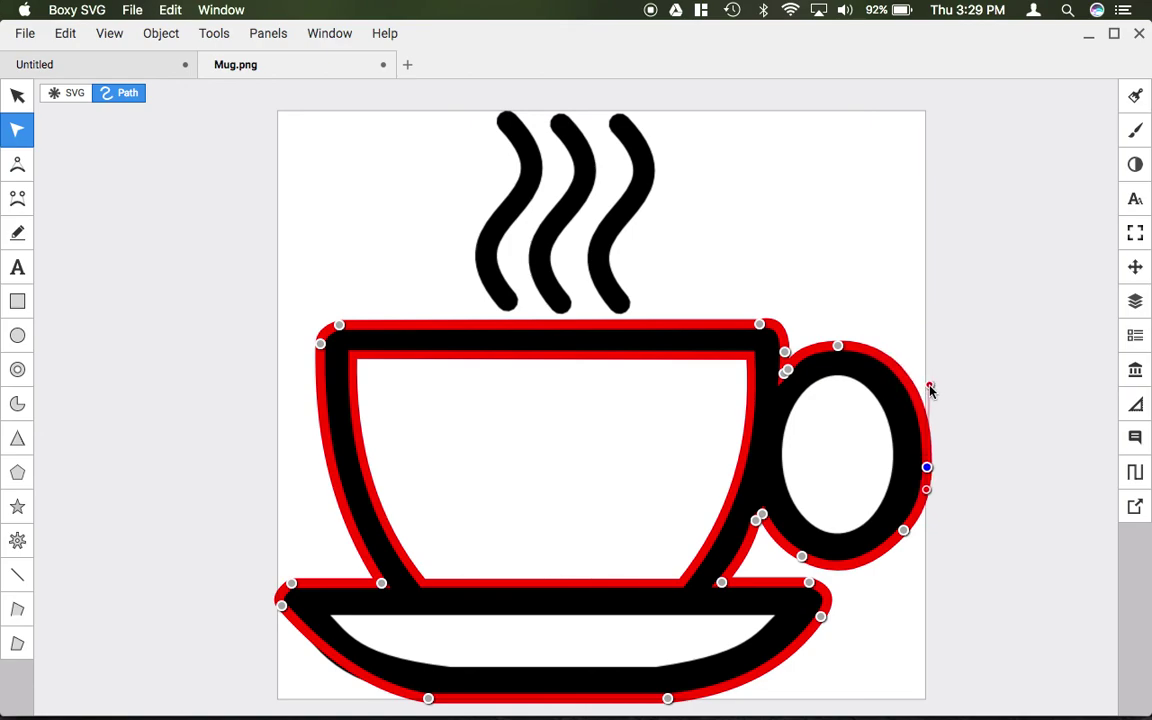
{"action": "left_click", "coordinate": [291, 584]}
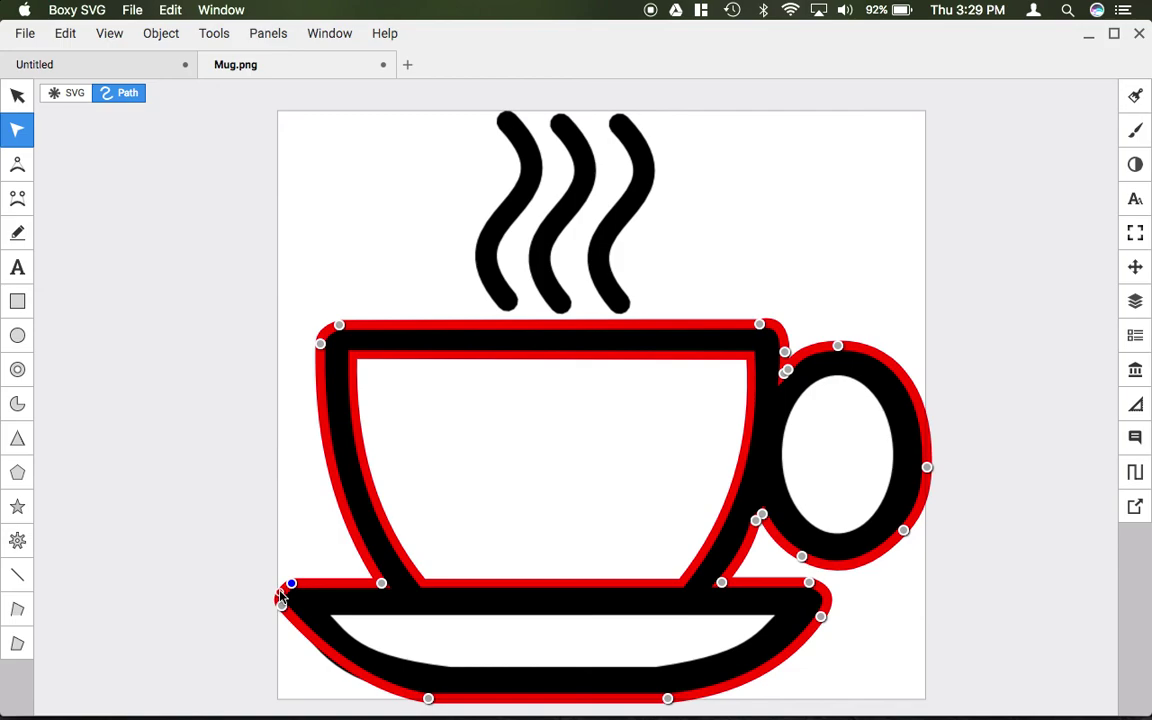